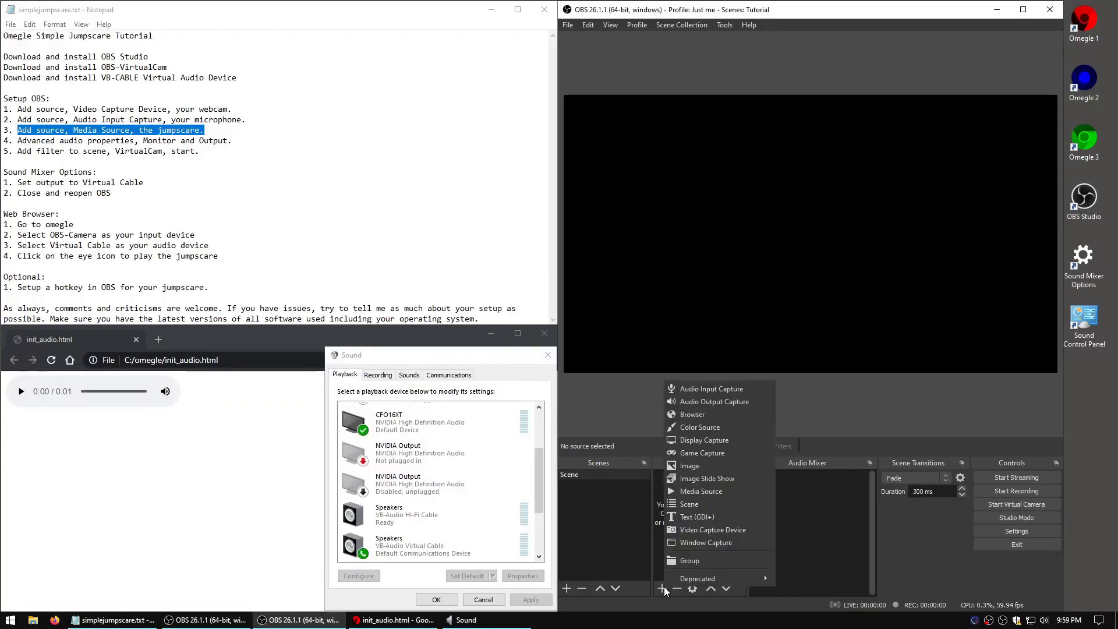
- Add an EOS Webcam Utility Beta video capture source and stretch it across the canvas
{"action": "left_click", "coordinate": [747, 489]}
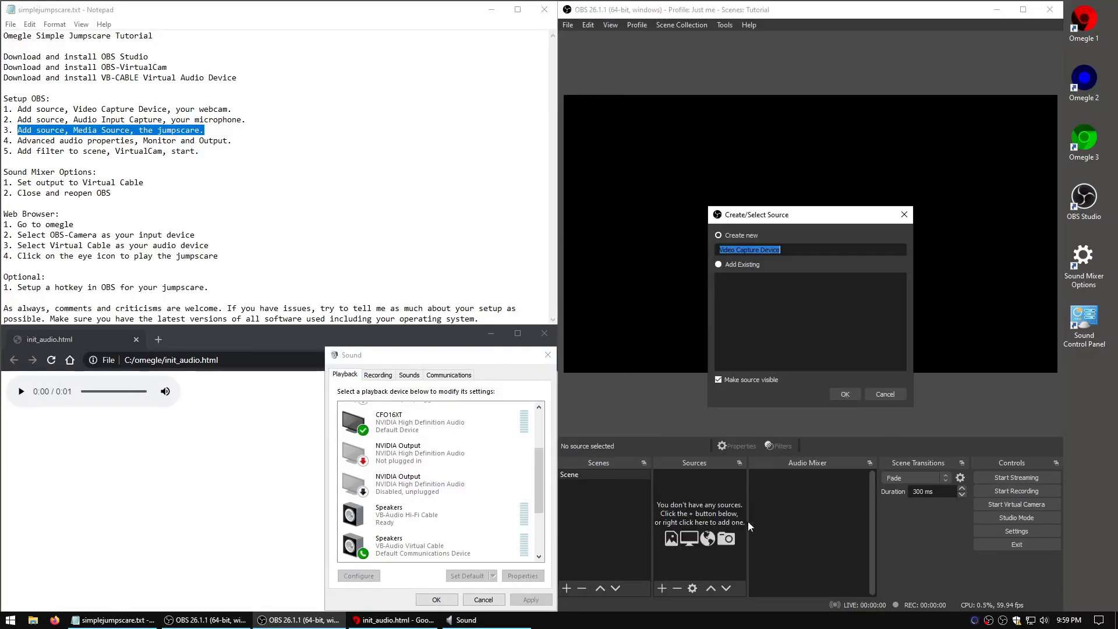
{"action": "left_click", "coordinate": [849, 393]}
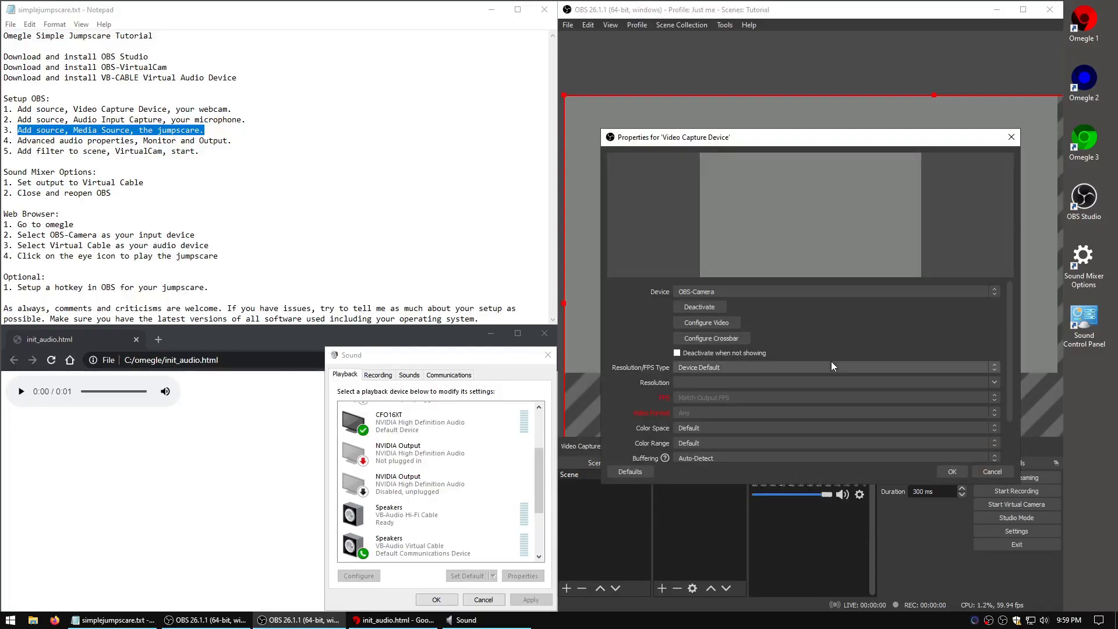
{"action": "left_click", "coordinate": [866, 293]}
{"action": "left_click", "coordinate": [712, 339]}
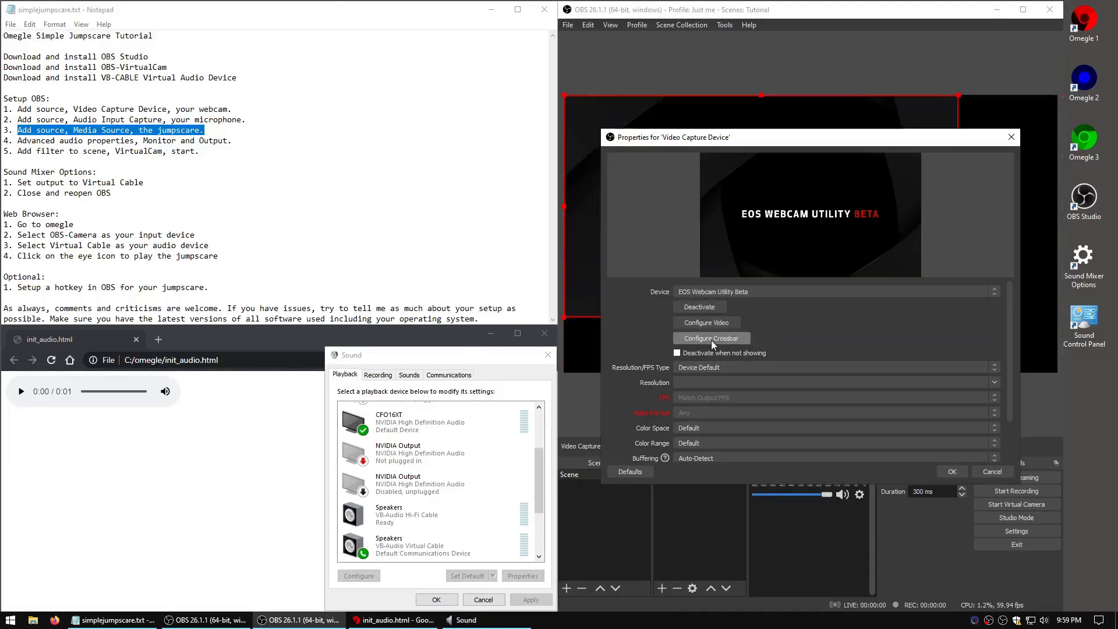
{"action": "left_click", "coordinate": [953, 472]}
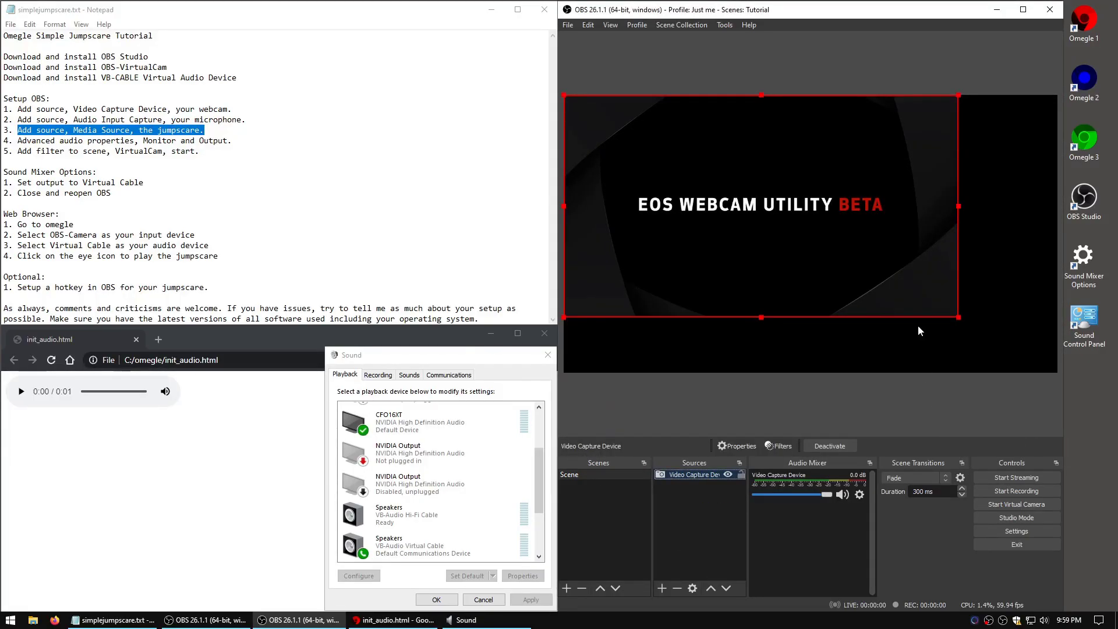
{"action": "left_click_drag", "start_coordinate": [957, 318], "coordinate": [1040, 378]}
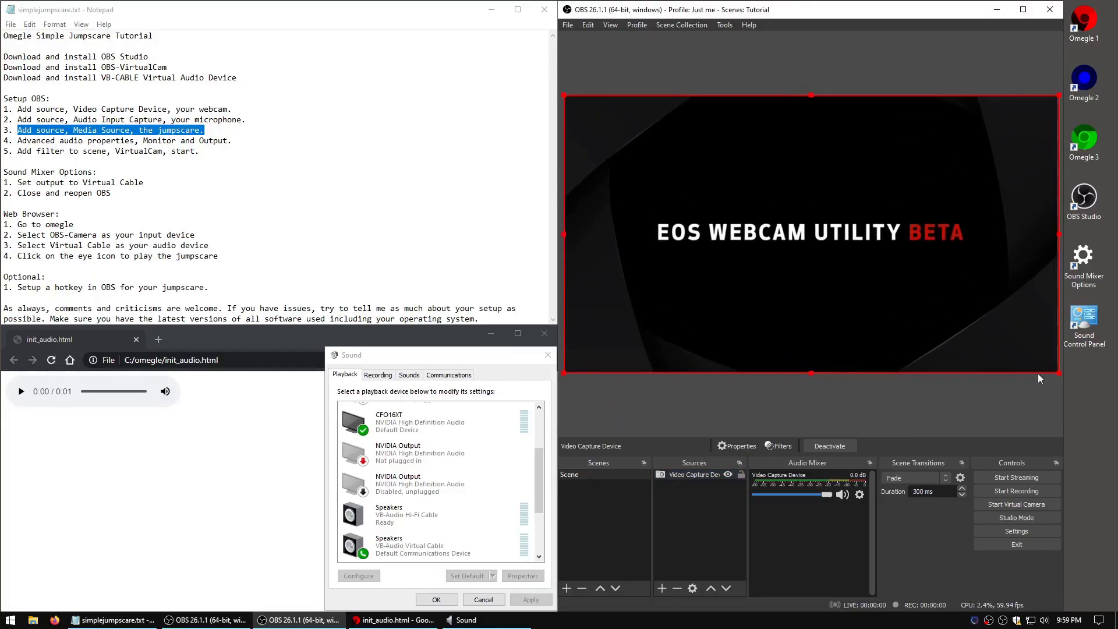
- Add an Audio Input Capture source using Microphone (High Definition Audio Device)
{"action": "left_click", "coordinate": [697, 510]}
{"action": "left_click", "coordinate": [664, 587]}
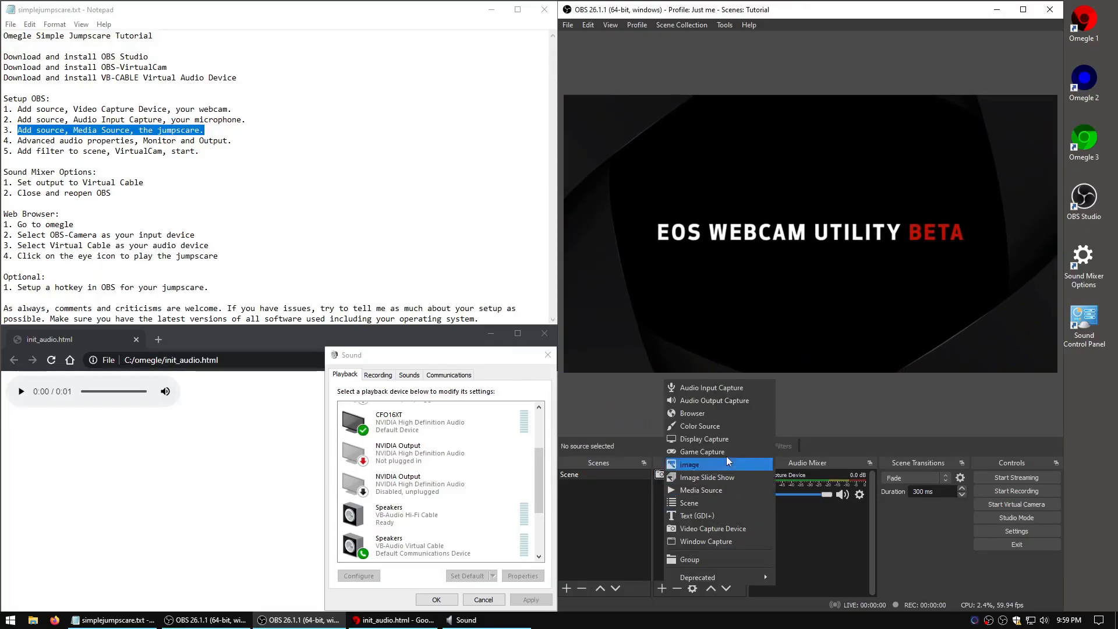
{"action": "left_click", "coordinate": [717, 399]}
{"action": "left_click", "coordinate": [846, 394]}
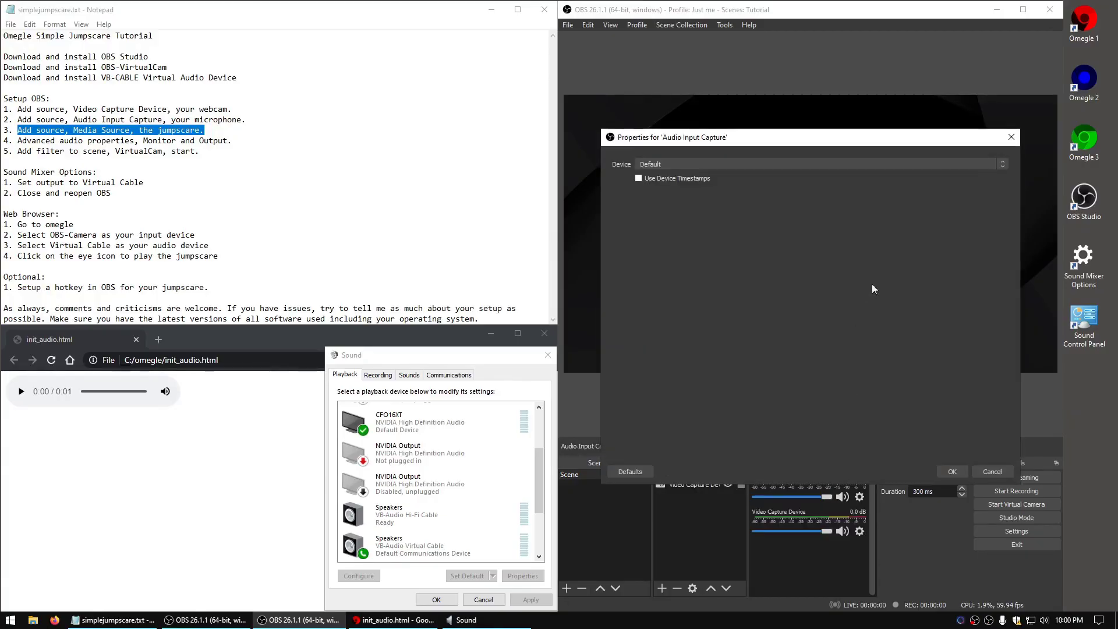
{"action": "left_click", "coordinate": [943, 163]}
{"action": "left_click", "coordinate": [787, 183]}
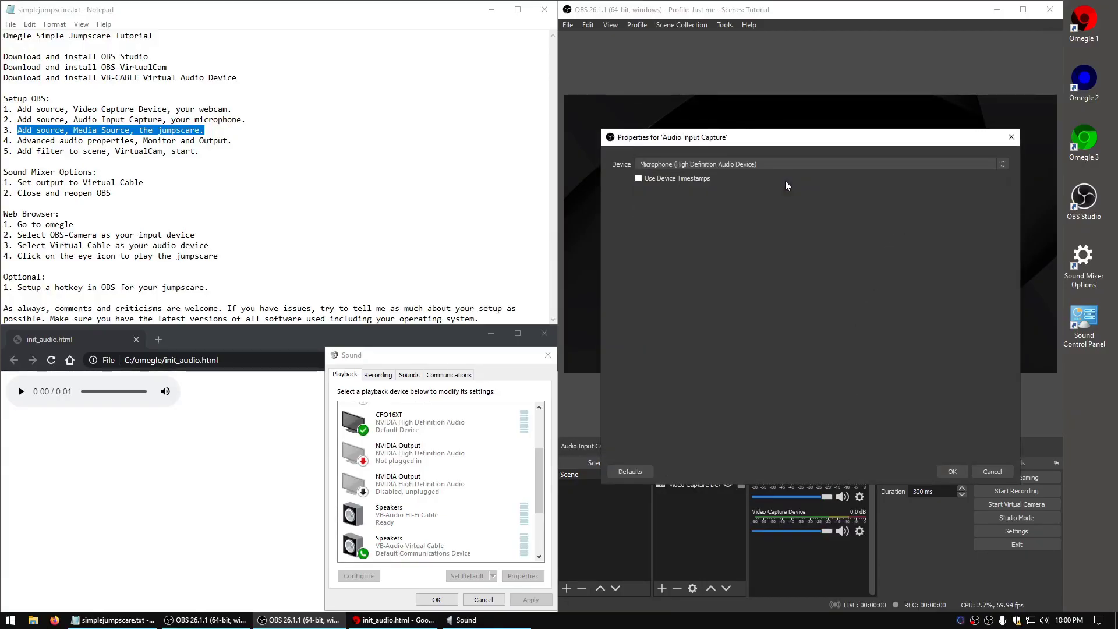
{"action": "left_click", "coordinate": [953, 471]}
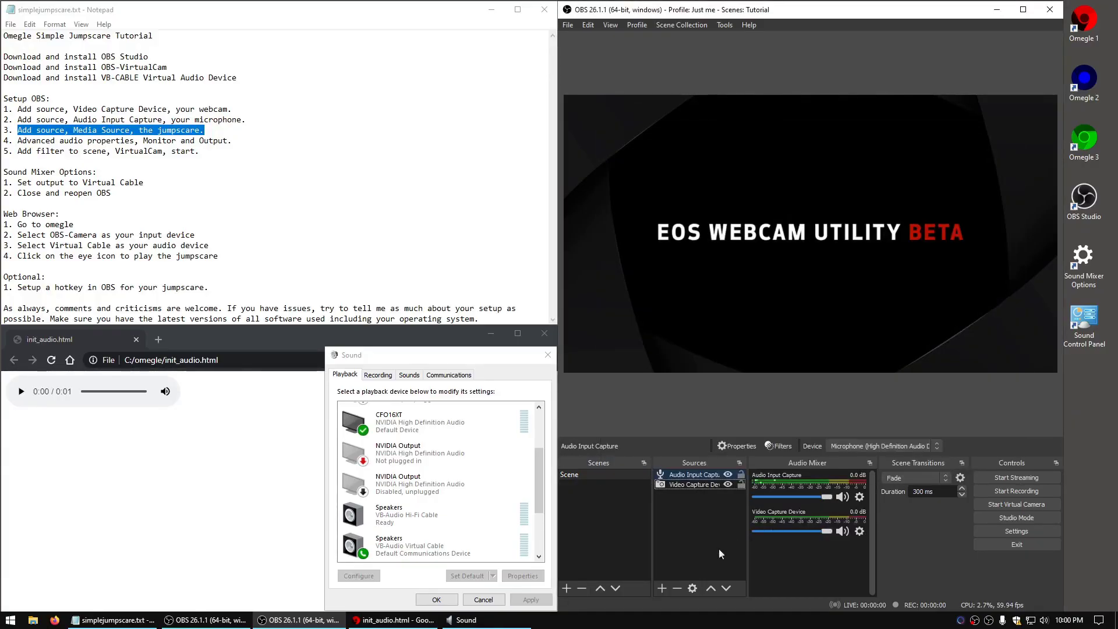
{"action": "left_click", "coordinate": [658, 588]}
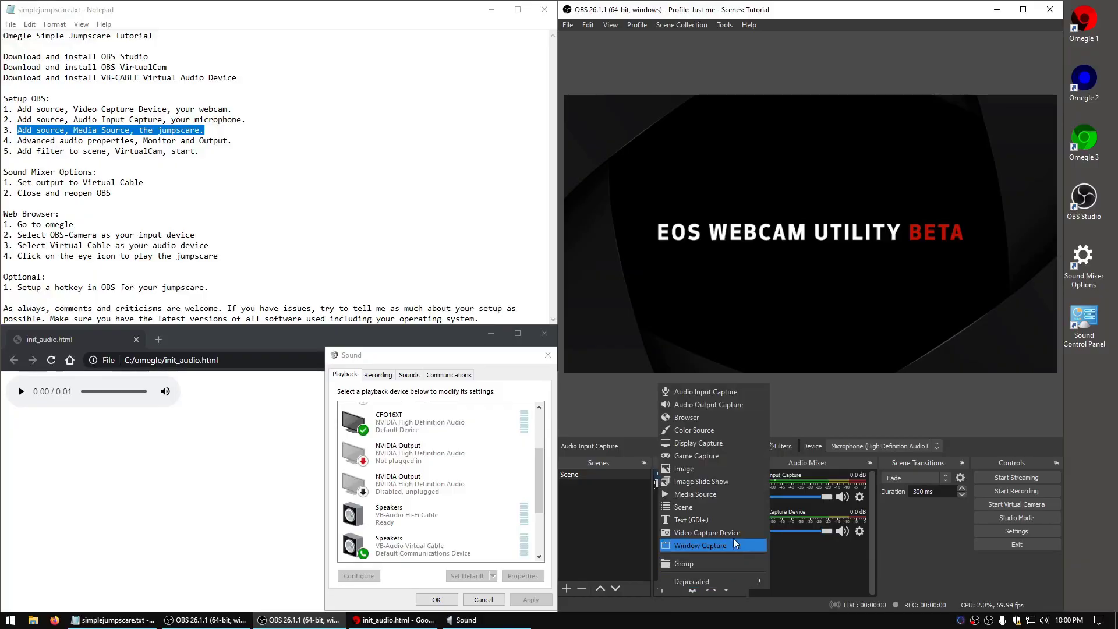
- Add a Media Source loading ha-got-em.mp4 and stretch it over the whole canvas
{"action": "left_click", "coordinate": [741, 495]}
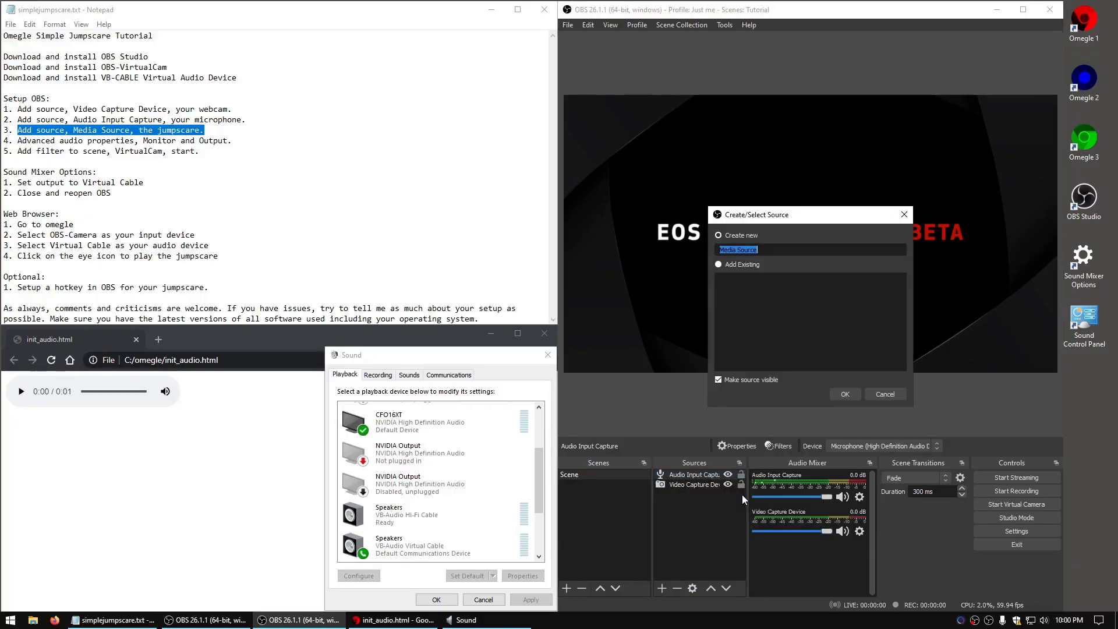
{"action": "left_click", "coordinate": [845, 394]}
{"action": "left_click", "coordinate": [979, 383]}
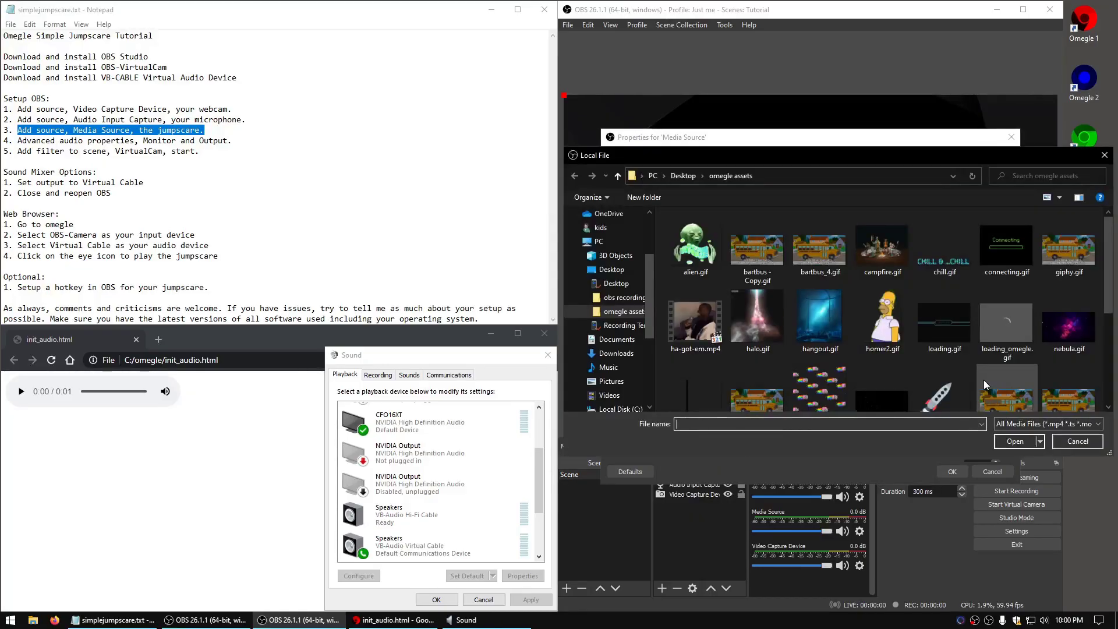
{"action": "left_click", "coordinate": [696, 326]}
{"action": "left_click", "coordinate": [1015, 442]}
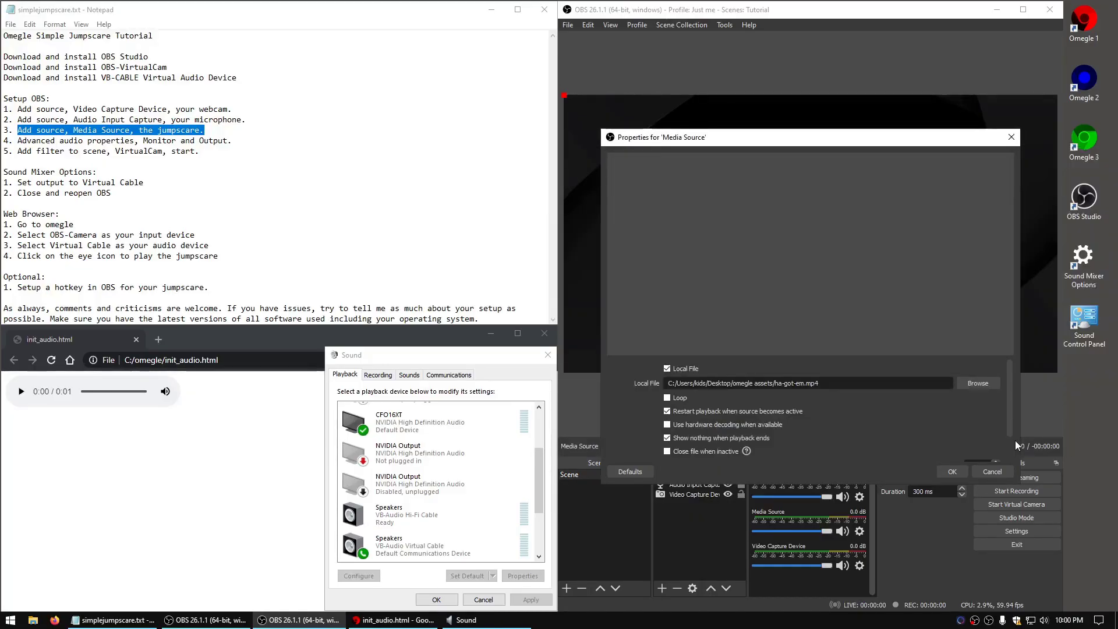
{"action": "left_click", "coordinate": [954, 467]}
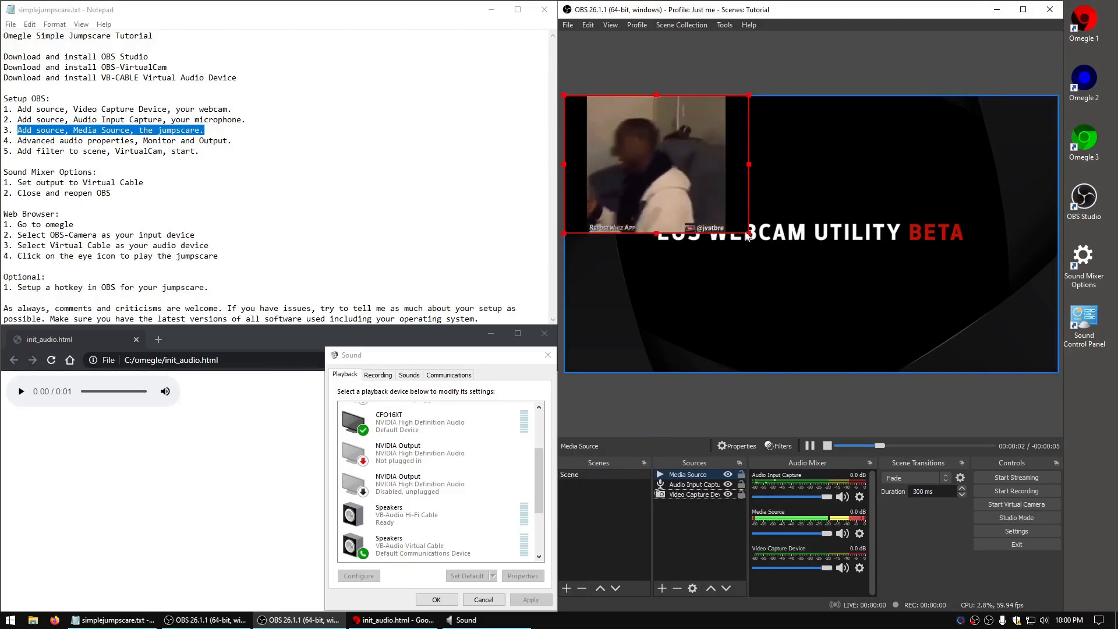
{"action": "left_click_drag", "start_coordinate": [749, 234], "coordinate": [1025, 372]}
{"action": "left_click_drag", "start_coordinate": [1025, 333], "coordinate": [1061, 375]}
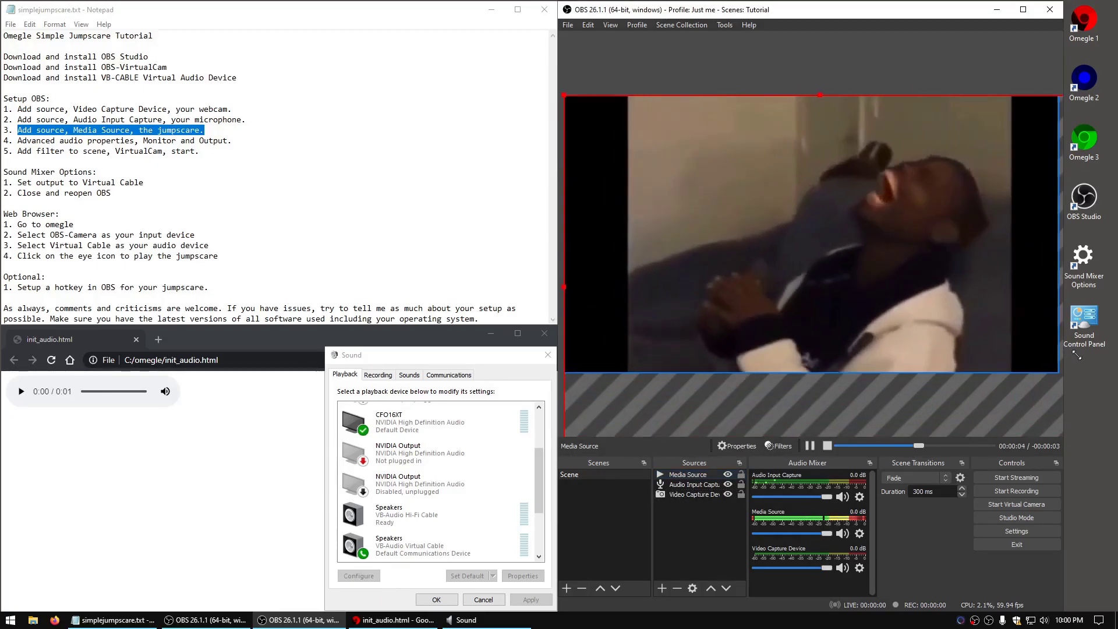
- Hide and re-show the jumpscare Media Source to replay it, then check the webcam properties
{"action": "left_click", "coordinate": [690, 495]}
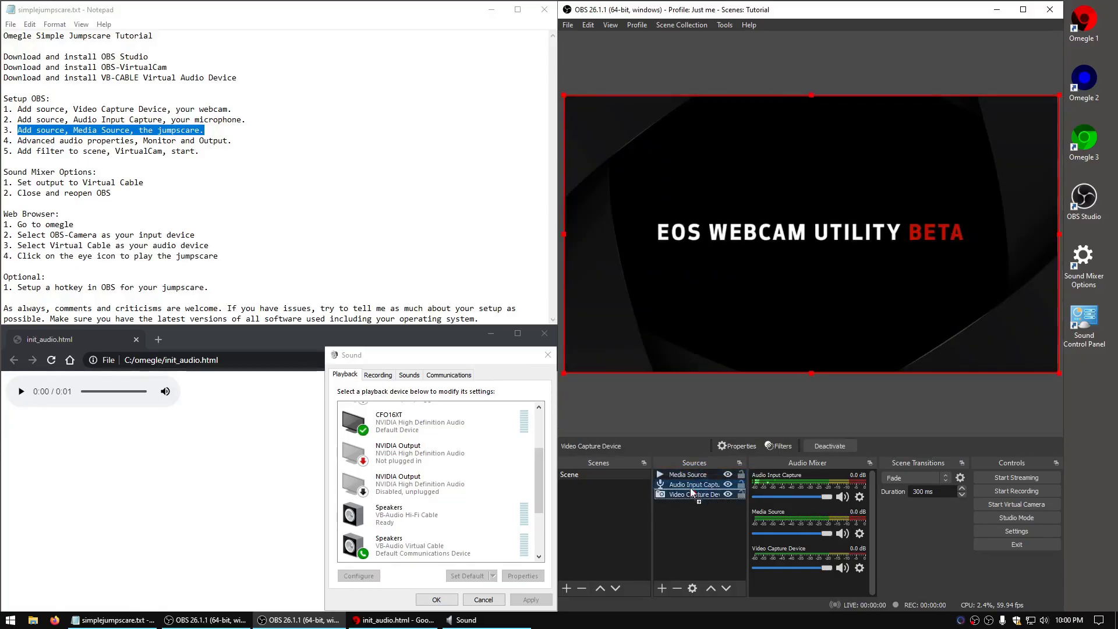
{"action": "left_click", "coordinate": [728, 477]}
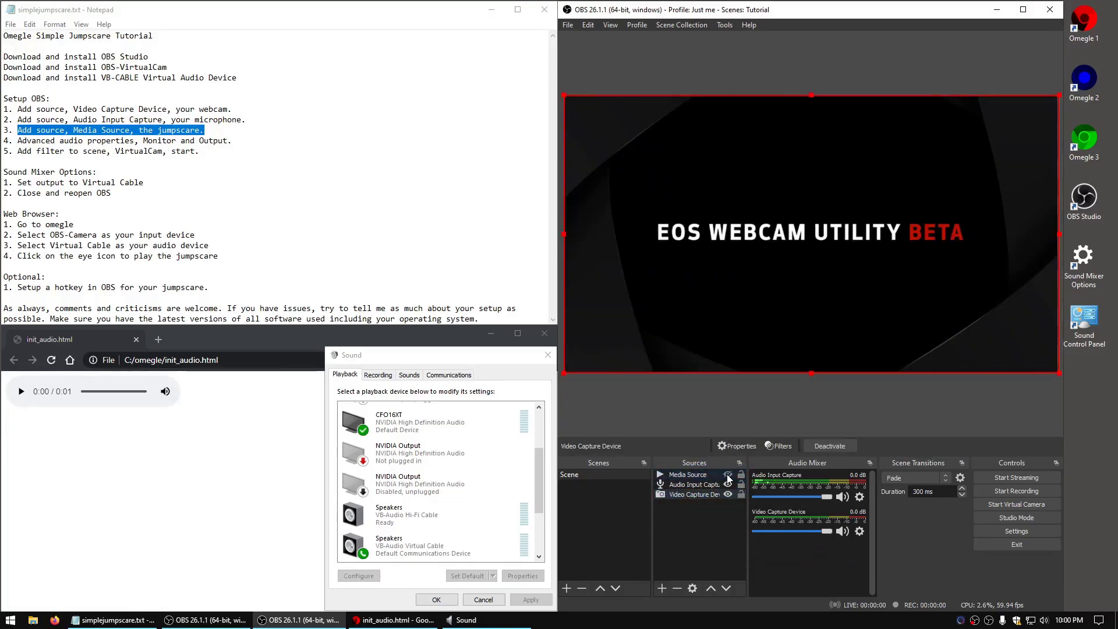
{"action": "left_click", "coordinate": [729, 476]}
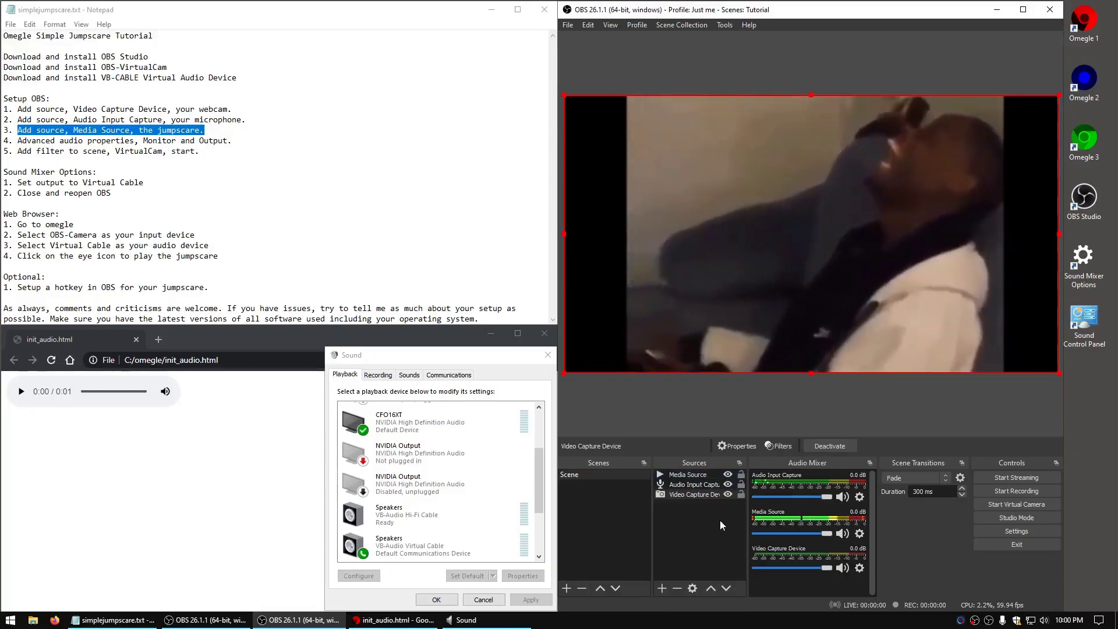
{"action": "left_click", "coordinate": [694, 589]}
{"action": "left_click", "coordinate": [953, 472]}
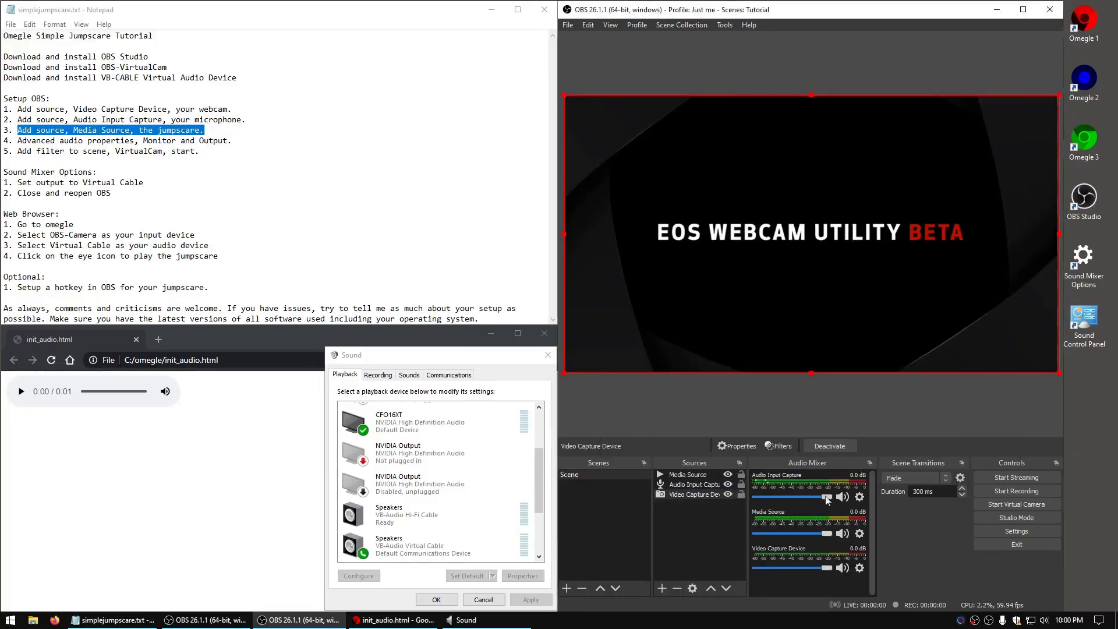
{"action": "left_click", "coordinate": [862, 500]}
- In Advanced Audio Properties, set the microphone and Media Source to Monitor and Output
{"action": "left_click", "coordinate": [960, 487]}
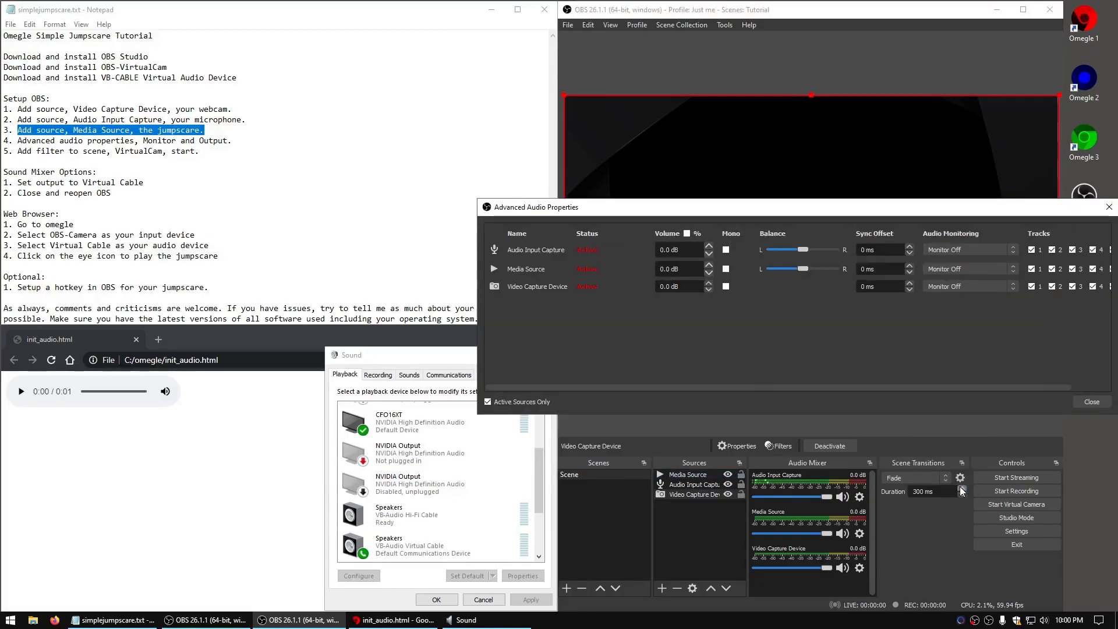
{"action": "left_click_drag", "start_coordinate": [924, 214], "coordinate": [810, 257]}
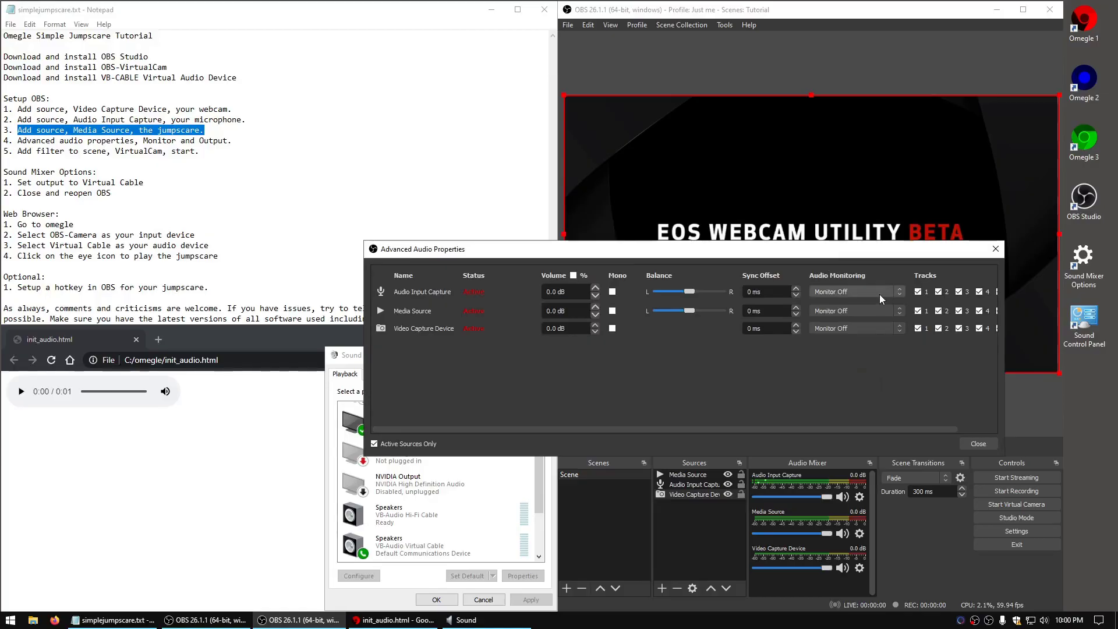
{"action": "left_click", "coordinate": [880, 294]}
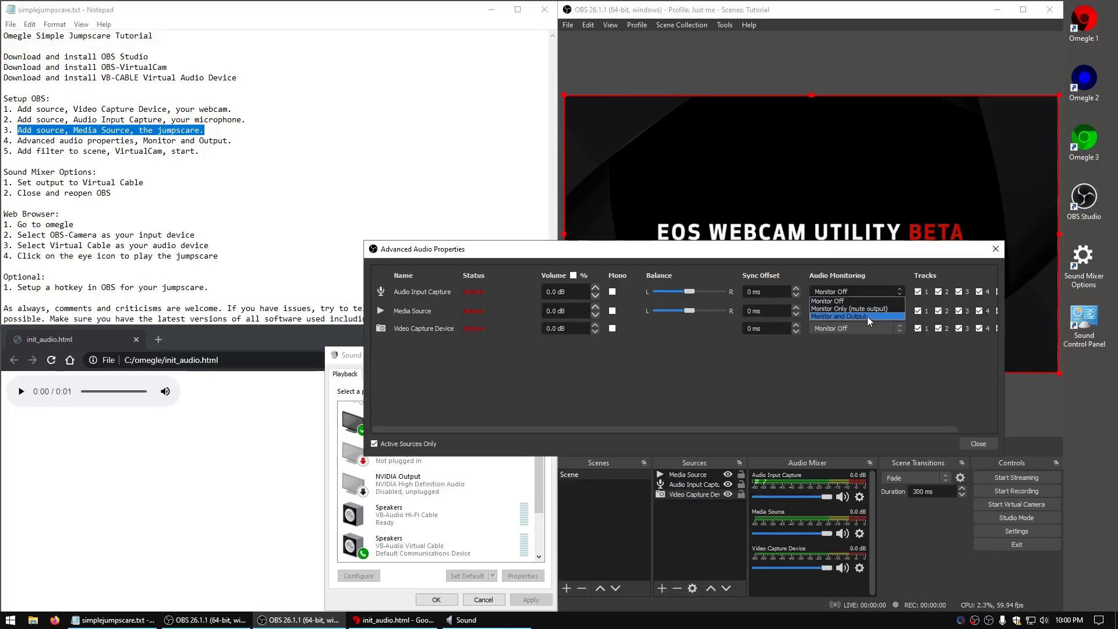
{"action": "left_click", "coordinate": [869, 316]}
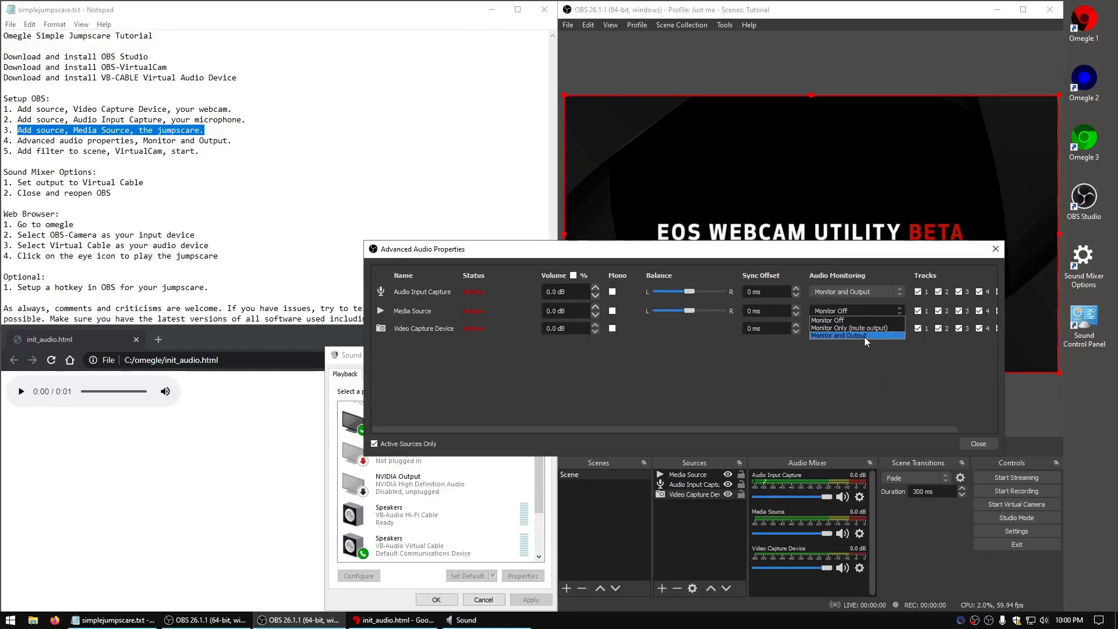
{"action": "left_click", "coordinate": [864, 336]}
{"action": "left_click", "coordinate": [877, 292]}
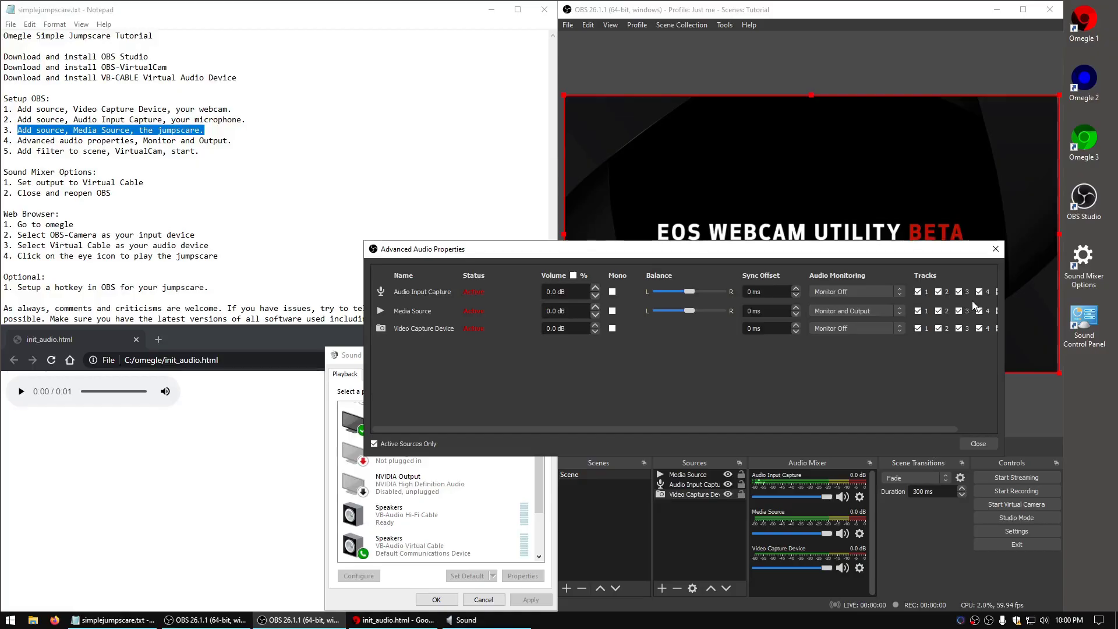
{"action": "left_click", "coordinate": [877, 291]}
{"action": "left_click", "coordinate": [865, 316]}
{"action": "left_click", "coordinate": [980, 445]}
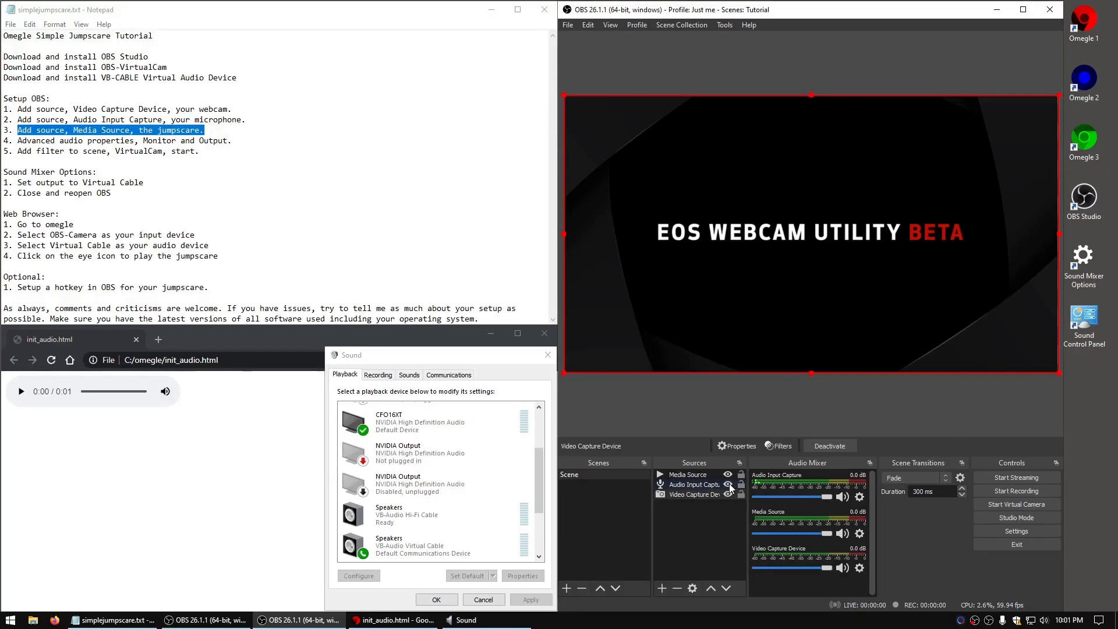
- Set OBS's app output device to Speakers (VB-Audio Virtual Cable) in Windows sound preferences
{"action": "double_click", "coordinate": [1083, 262]}
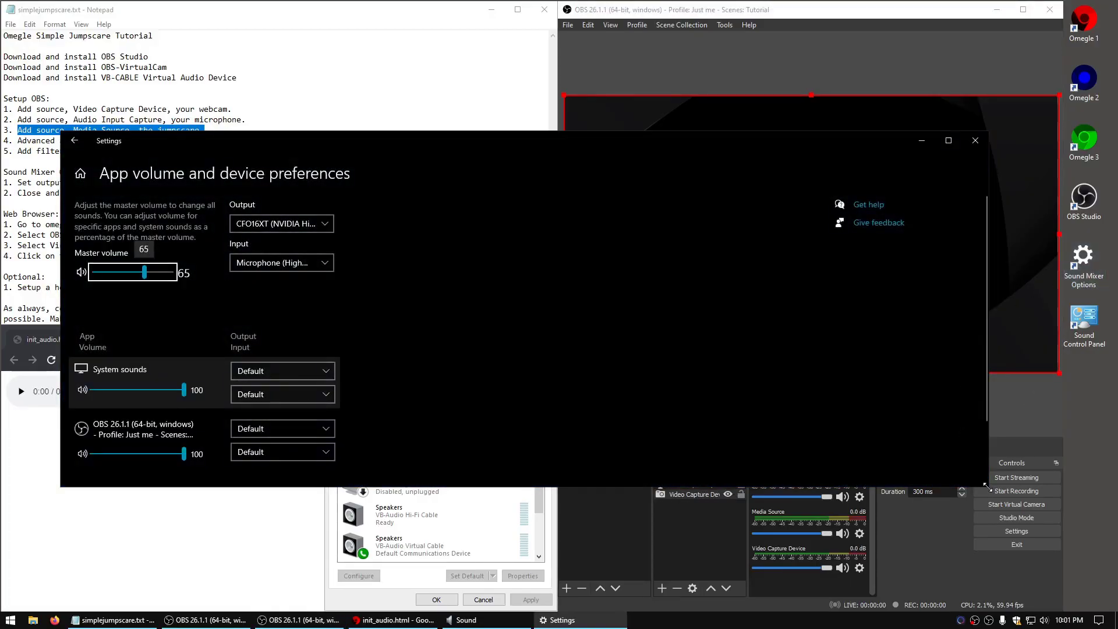
{"action": "left_click_drag", "start_coordinate": [985, 482], "coordinate": [1021, 511]}
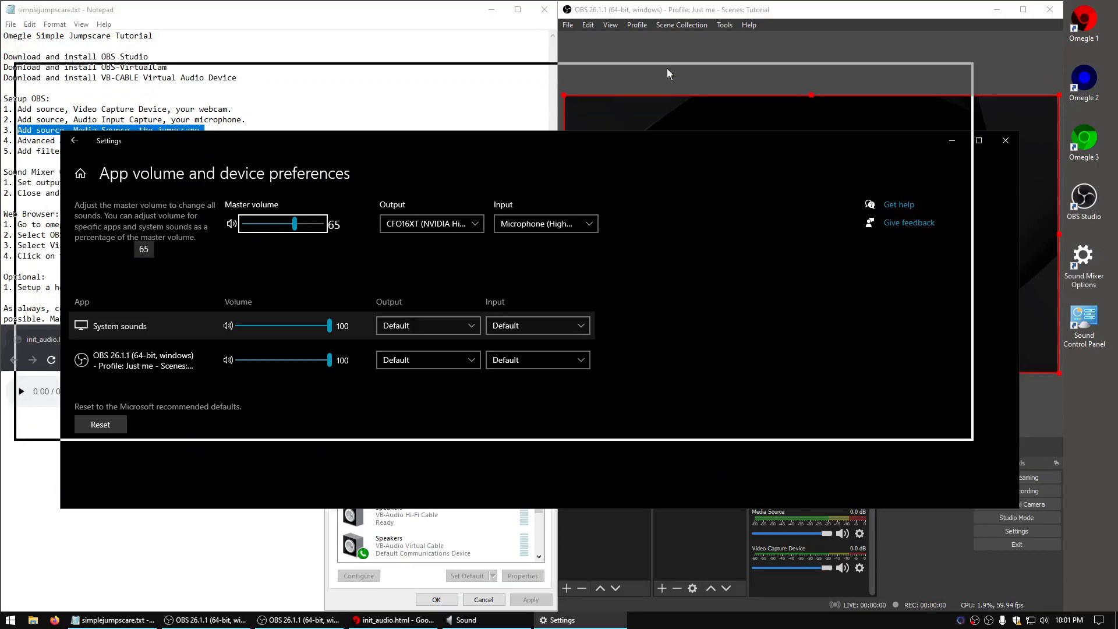
{"action": "left_click_drag", "start_coordinate": [718, 146], "coordinate": [674, 59]}
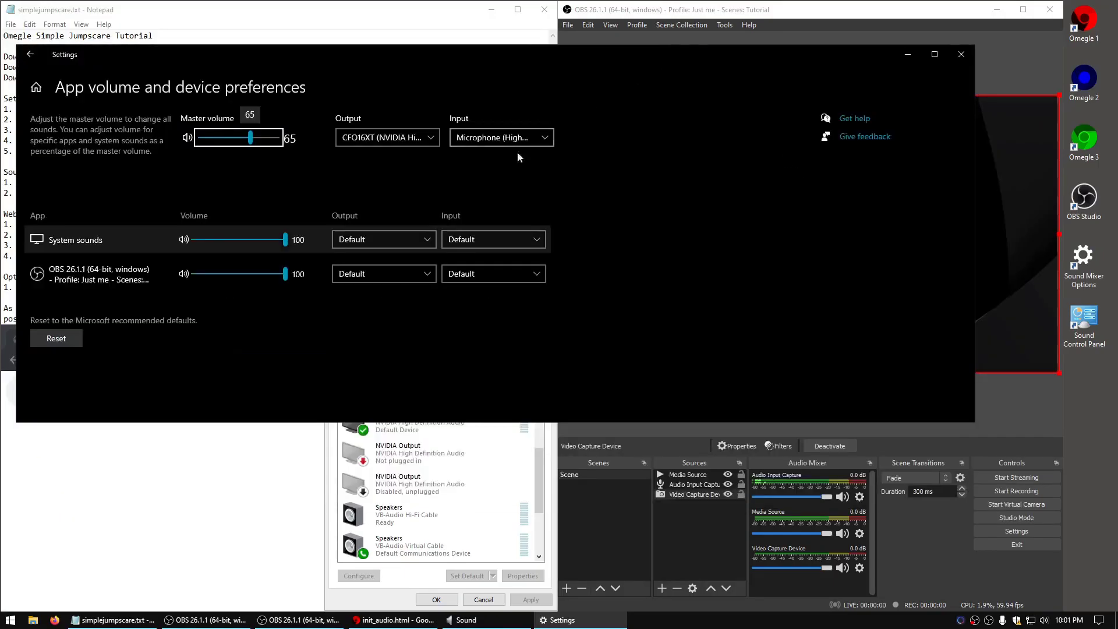
{"action": "left_click", "coordinate": [427, 275]}
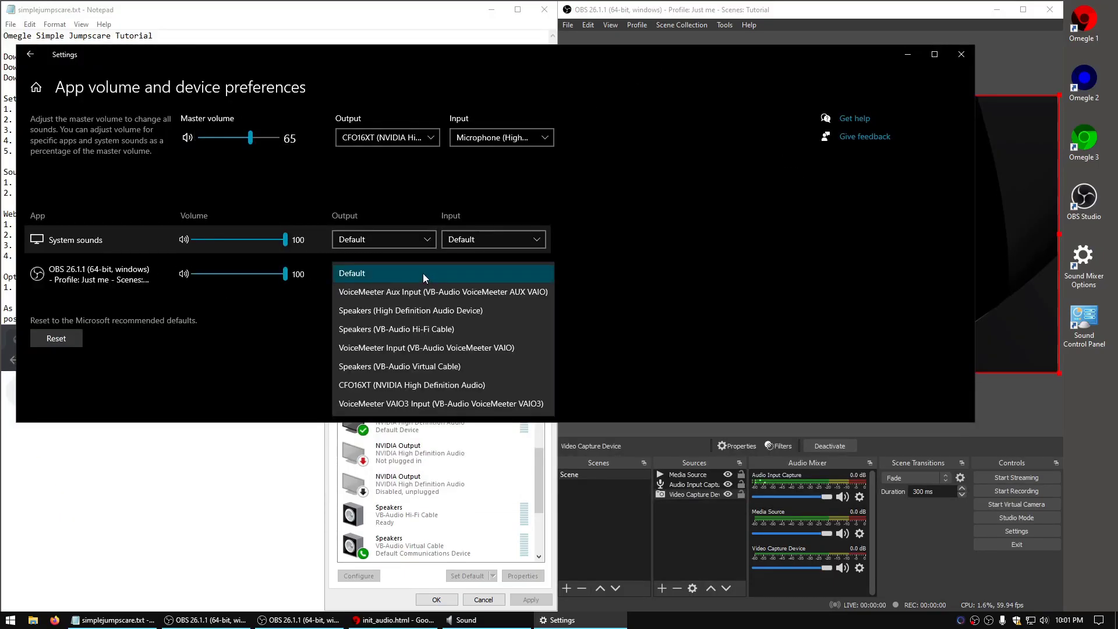
{"action": "left_click", "coordinate": [519, 367]}
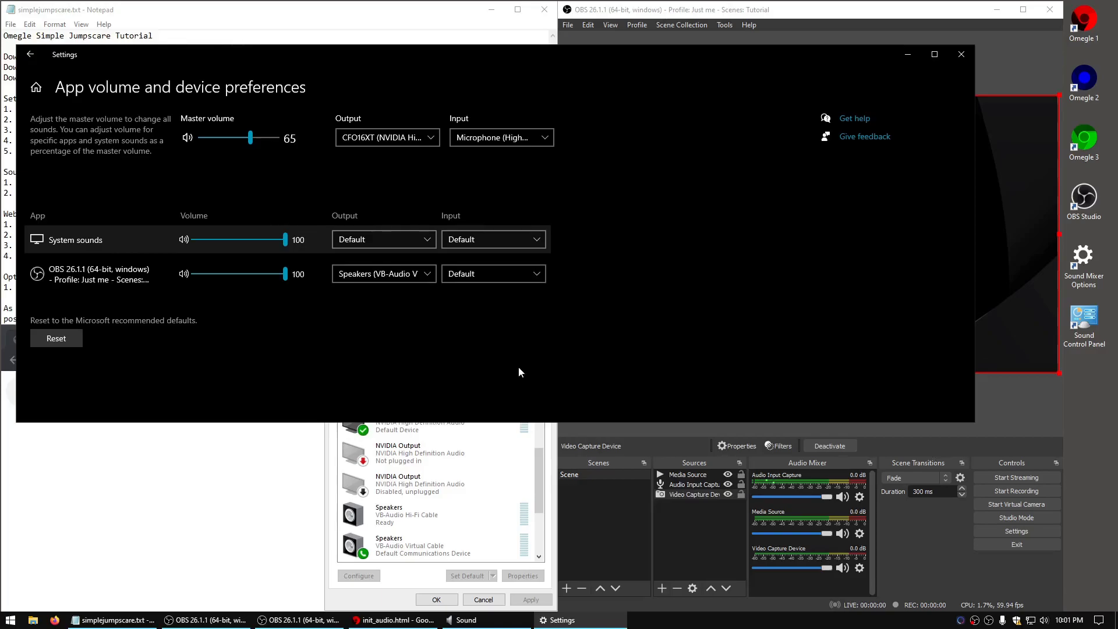
{"action": "left_click", "coordinate": [962, 54]}
{"action": "left_click", "coordinate": [728, 485]}
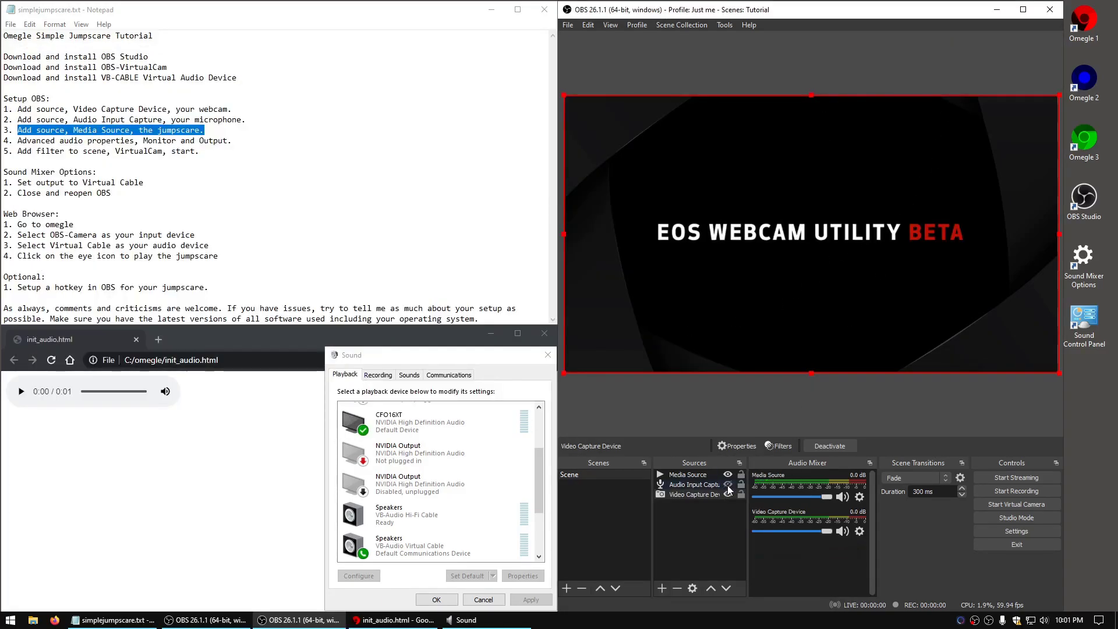
{"action": "scroll", "coordinate": [502, 515], "scroll_direction": "down", "scroll_amount": 1}
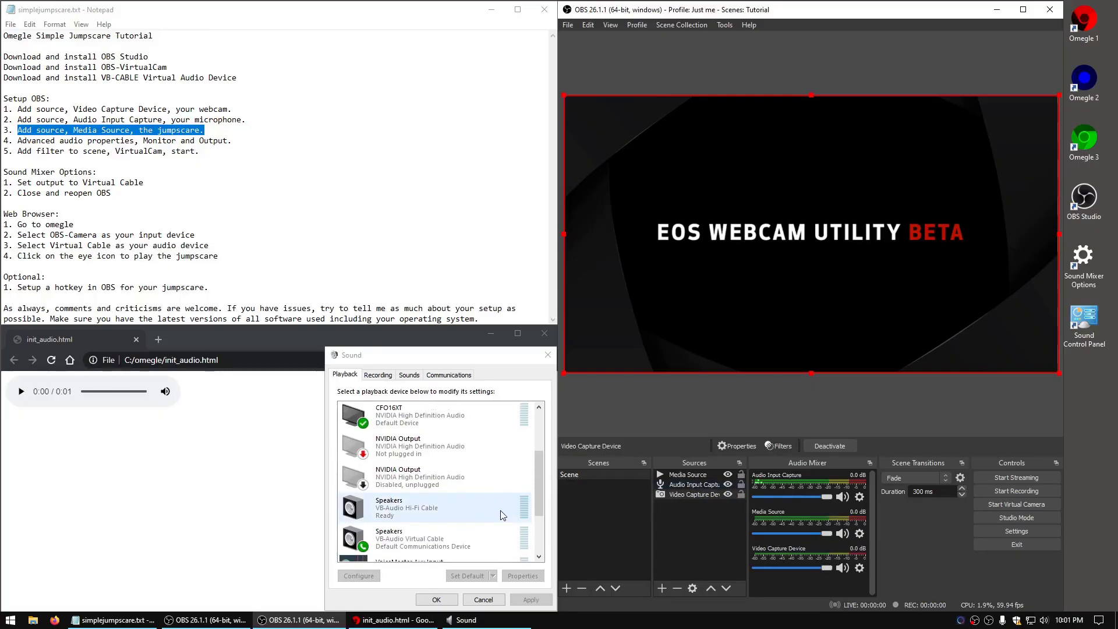
{"action": "scroll", "coordinate": [503, 515], "scroll_direction": "down", "scroll_amount": 1}
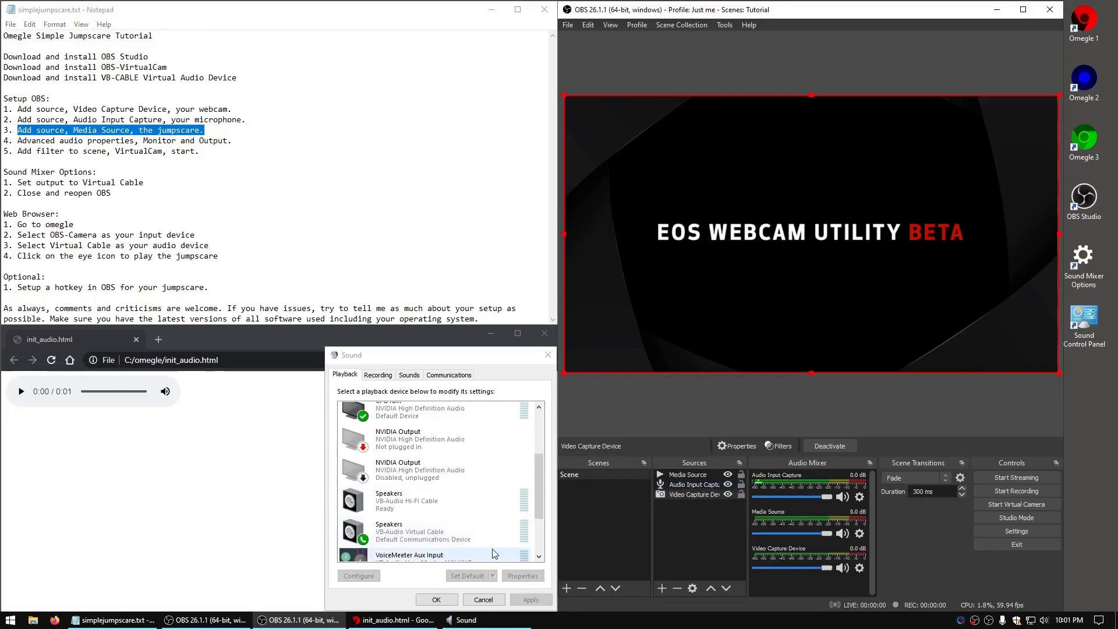
- Restart OBS and confirm the jumpscare audio reaches the CABLE Output recording device
{"action": "left_click", "coordinate": [1057, 14]}
{"action": "double_click", "coordinate": [1083, 201]}
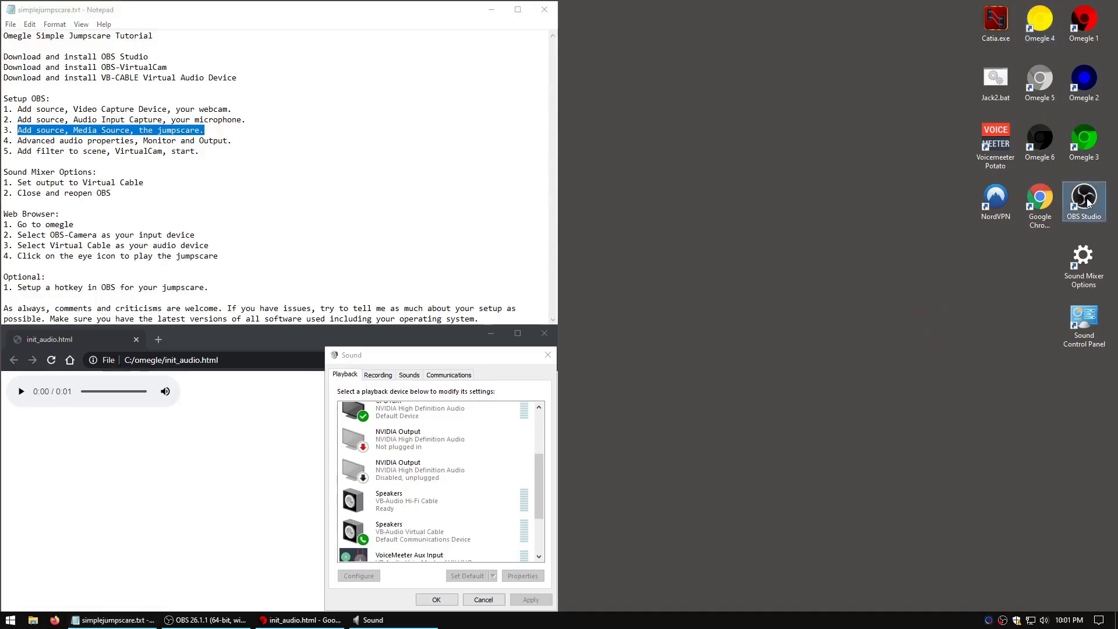
{"action": "left_click", "coordinate": [618, 328]}
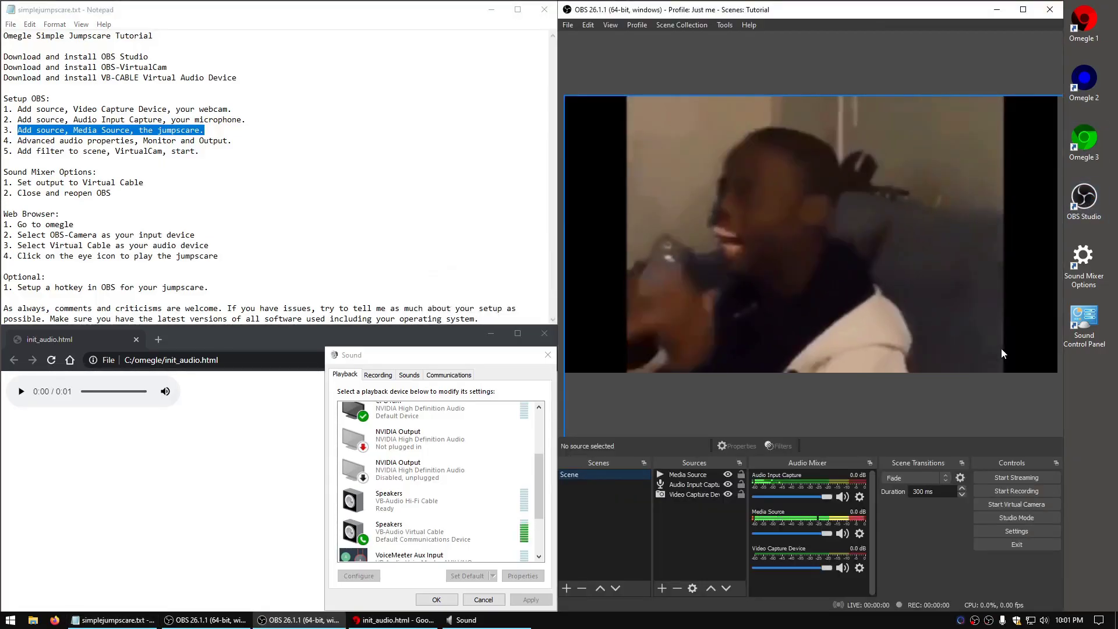
{"action": "left_click", "coordinate": [468, 530]}
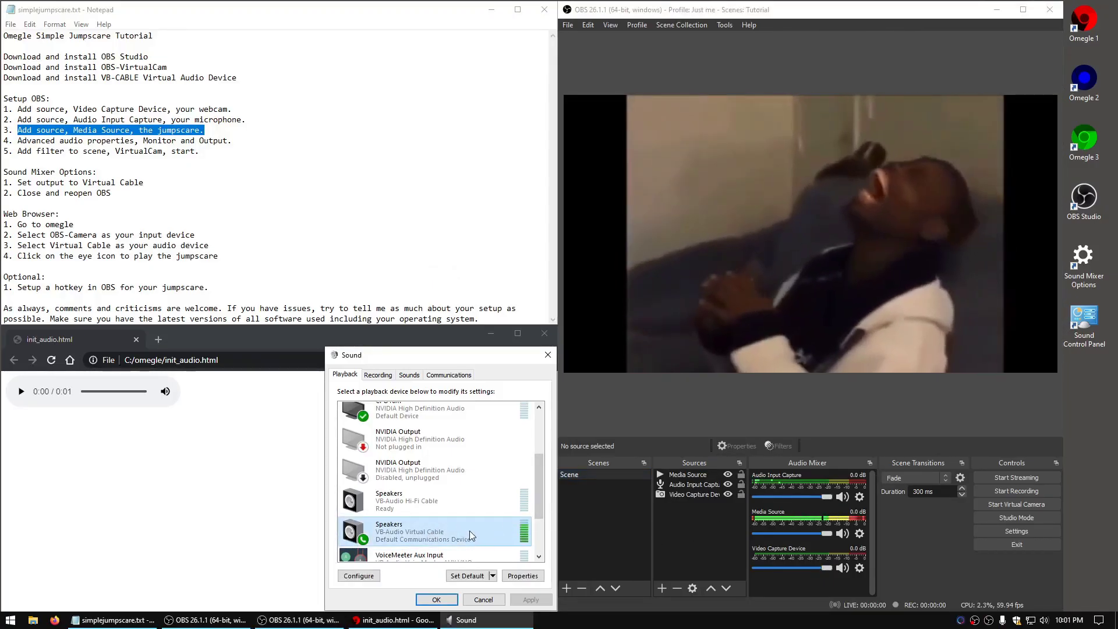
{"action": "left_click", "coordinate": [378, 375]}
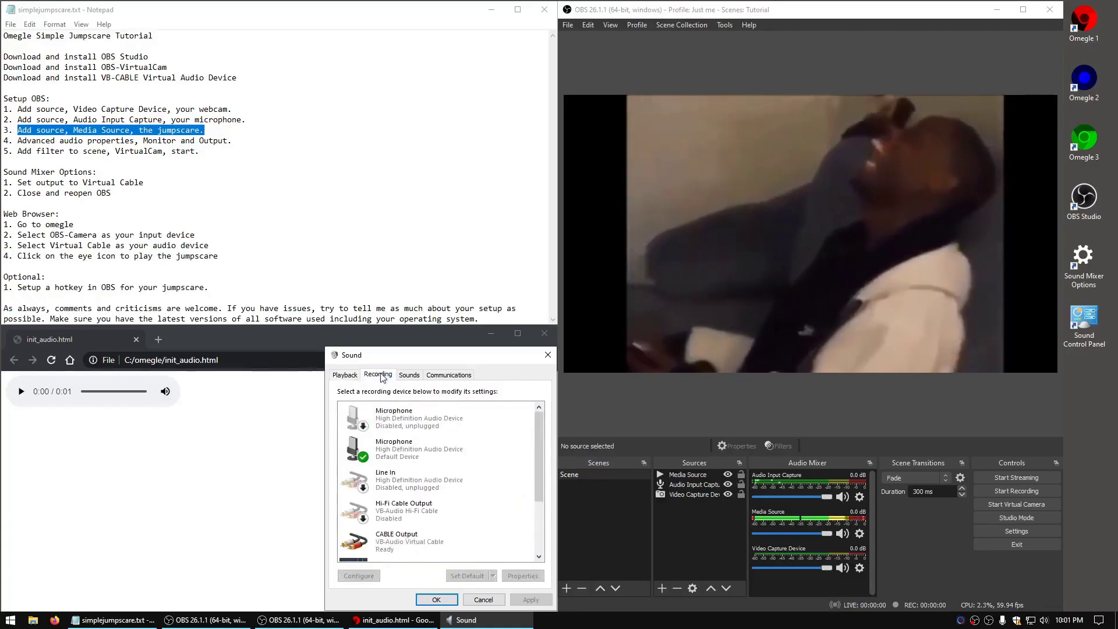
{"action": "scroll", "coordinate": [522, 509], "scroll_direction": "down", "scroll_amount": 3}
{"action": "scroll", "coordinate": [522, 509], "scroll_direction": "down", "scroll_amount": 2}
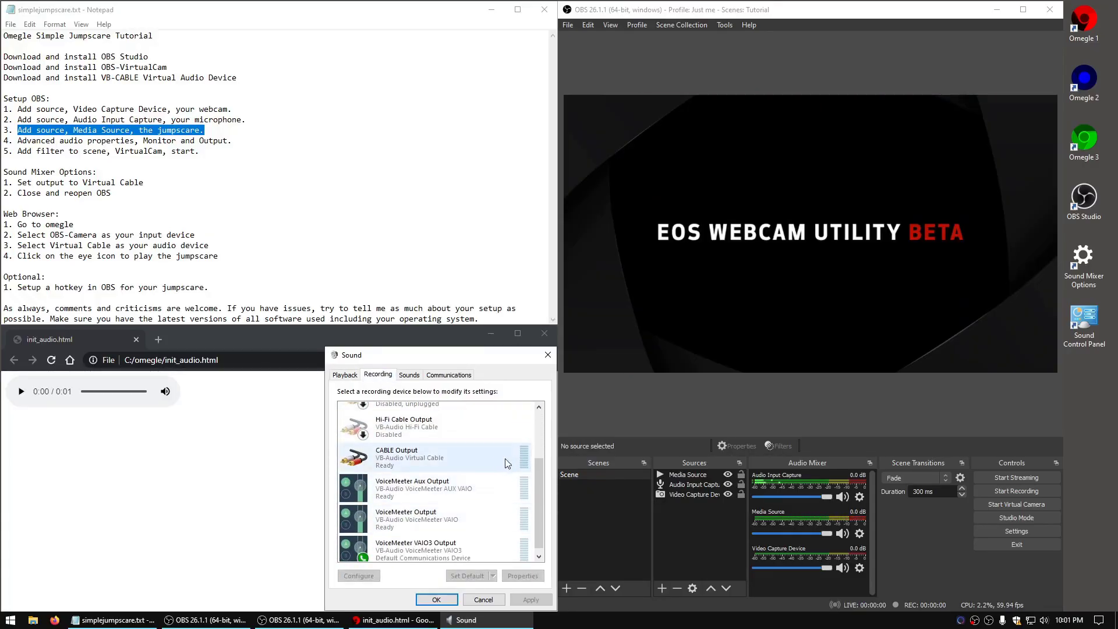
{"action": "left_click", "coordinate": [728, 475]}
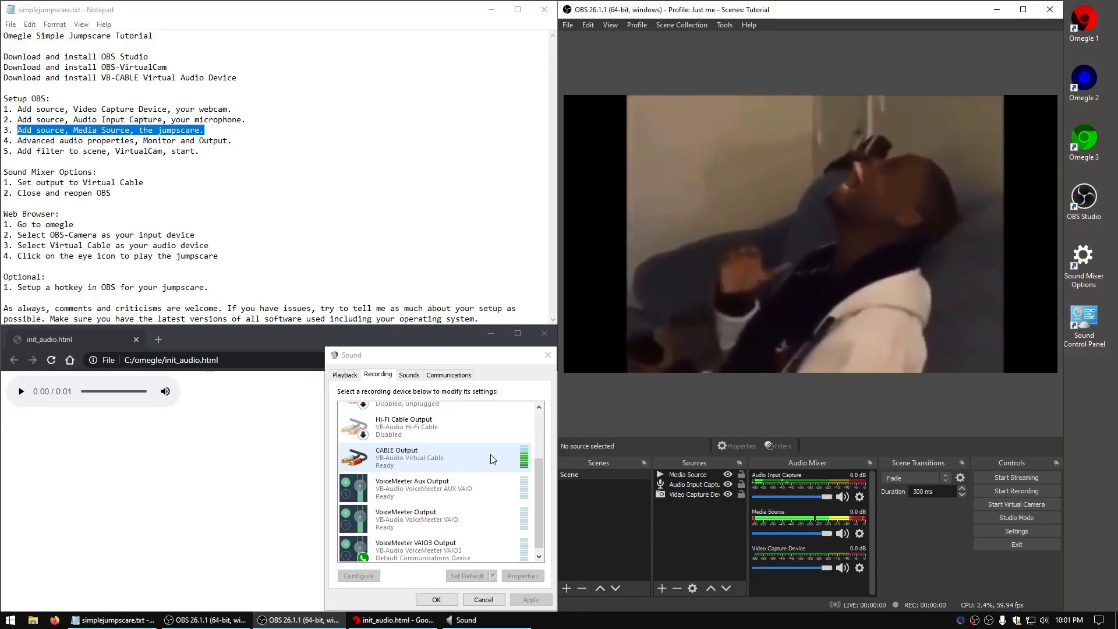
{"action": "left_click", "coordinate": [242, 373]}
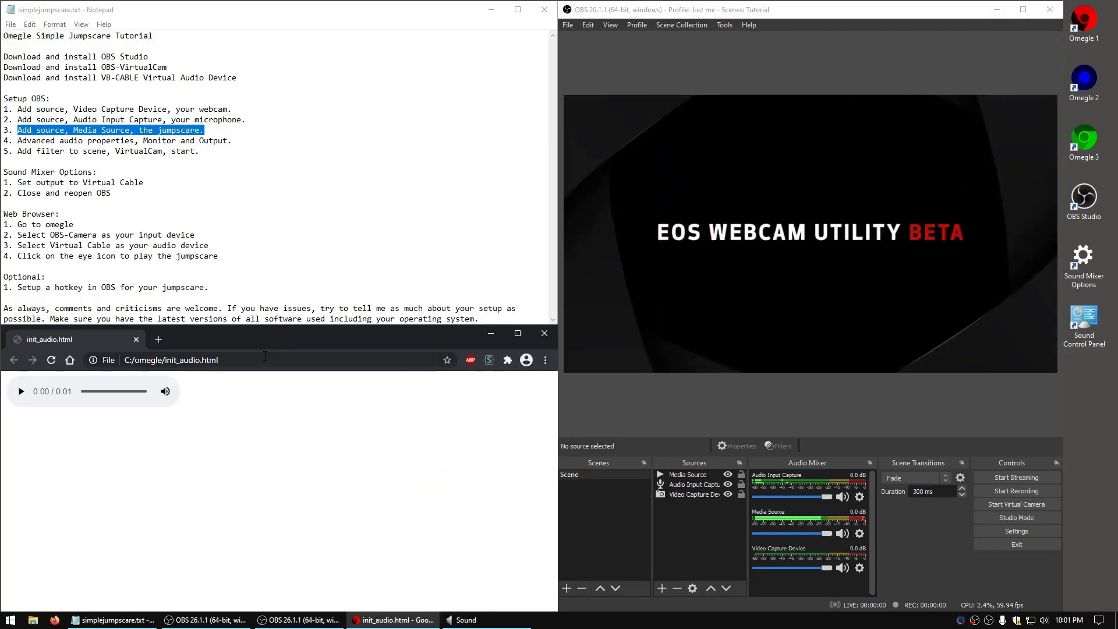
- Make OBS-Camera the camera in Chrome's Site Settings
{"action": "left_click", "coordinate": [545, 360]}
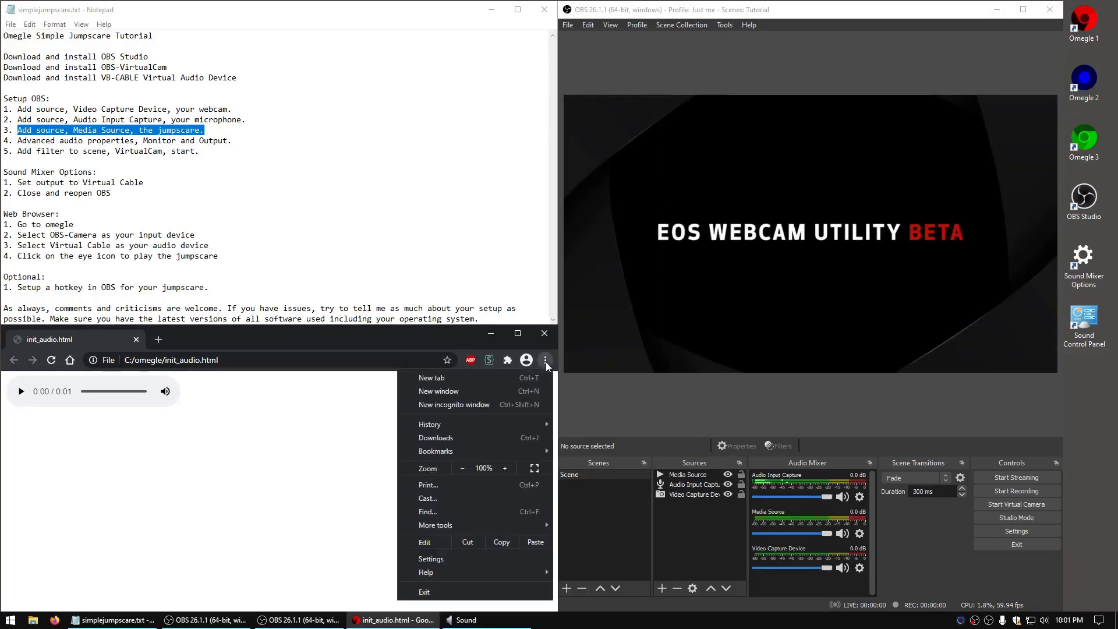
{"action": "left_click", "coordinate": [474, 557]}
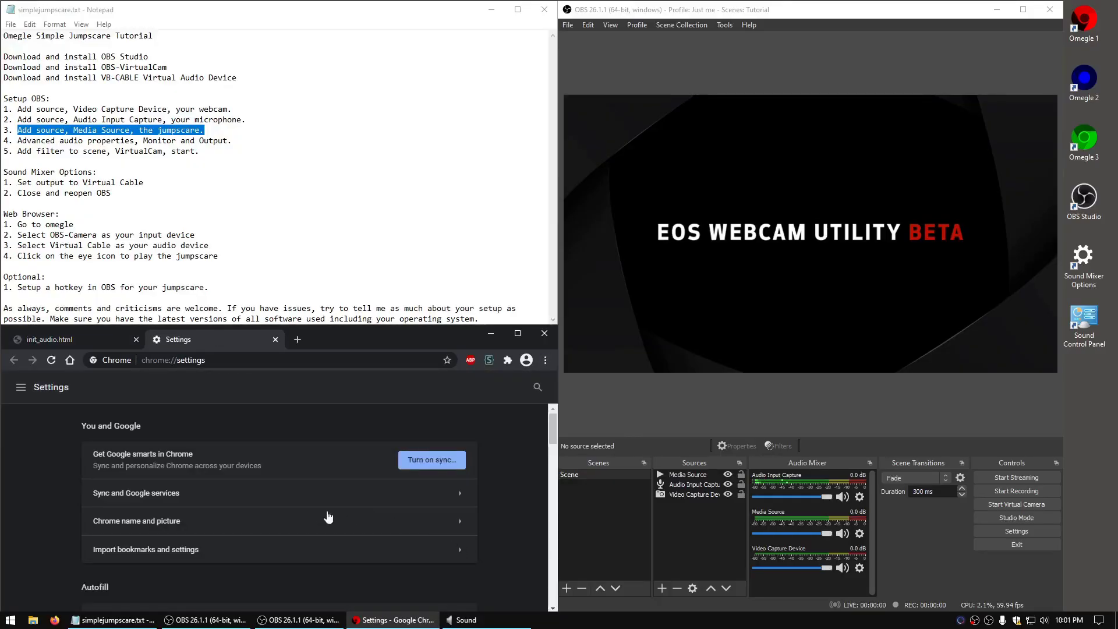
{"action": "scroll", "coordinate": [329, 518], "scroll_direction": "down", "scroll_amount": 5}
{"action": "left_click", "coordinate": [243, 580]}
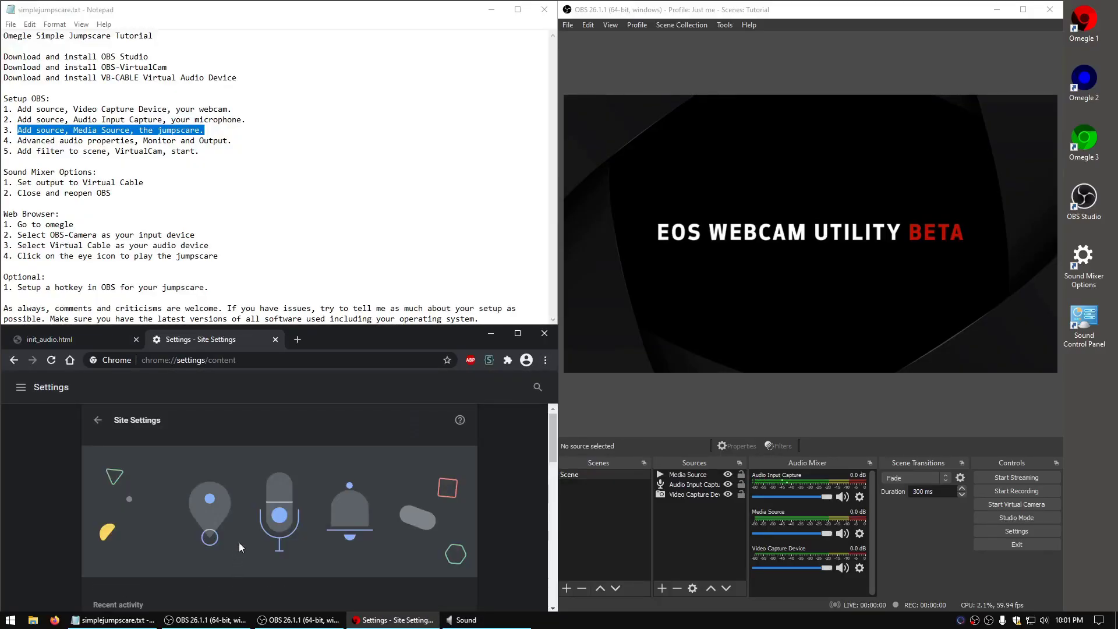
{"action": "scroll", "coordinate": [203, 539], "scroll_direction": "down", "scroll_amount": 1}
{"action": "left_click", "coordinate": [298, 540]}
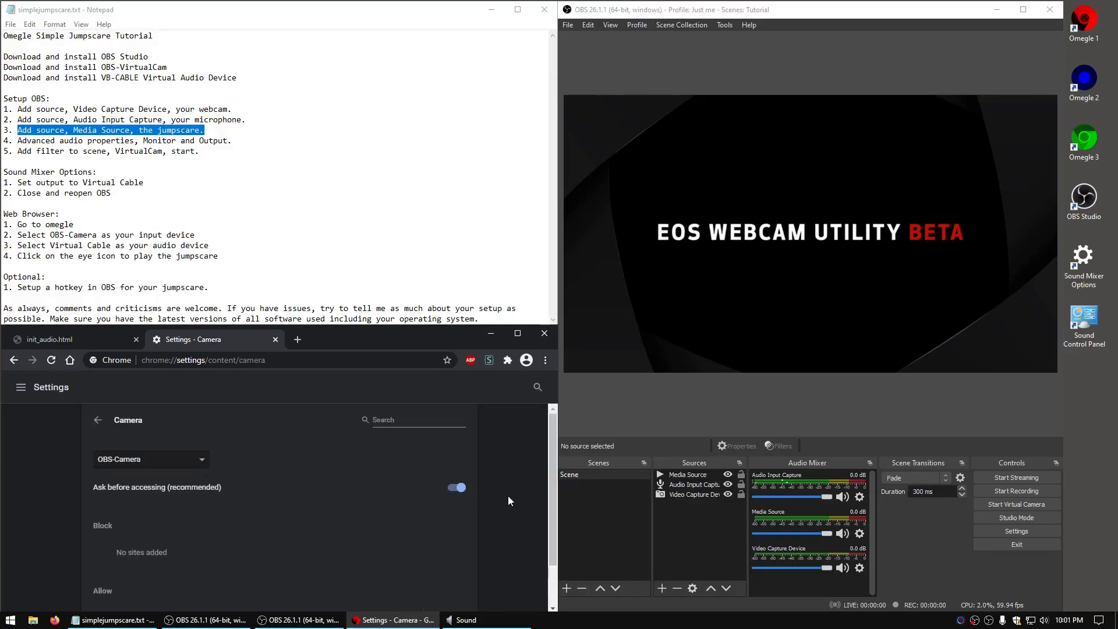
{"action": "scroll", "coordinate": [507, 496], "scroll_direction": "down", "scroll_amount": 2}
{"action": "scroll", "coordinate": [508, 493], "scroll_direction": "up", "scroll_amount": 2}
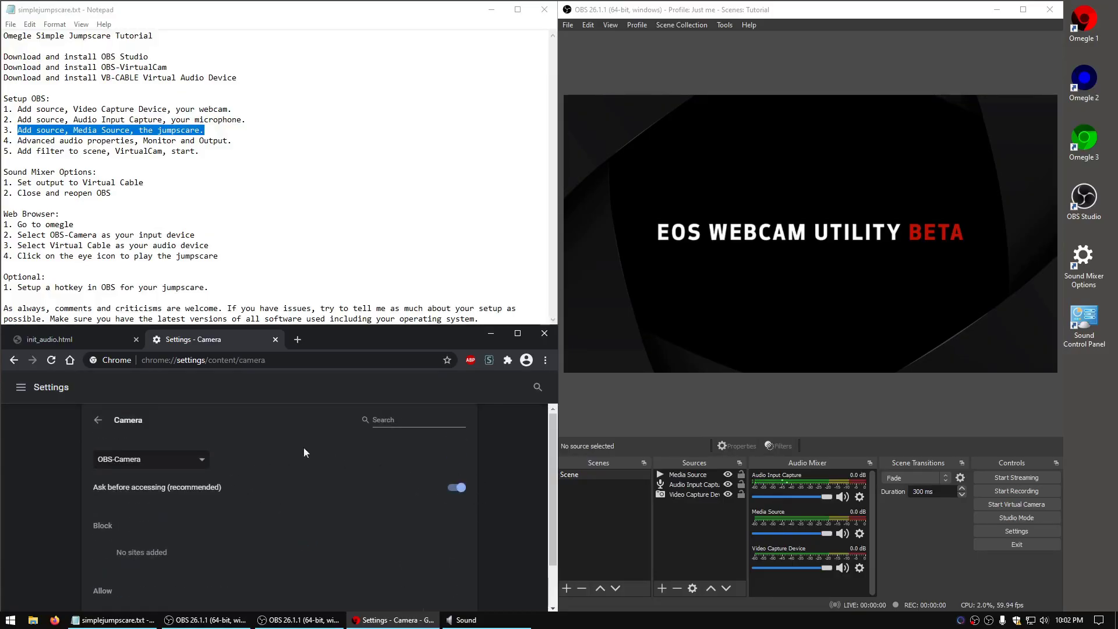
{"action": "left_click", "coordinate": [96, 420]}
- Set Chrome's site microphone to CABLE Output and close the Settings tab
{"action": "left_click", "coordinate": [387, 552]}
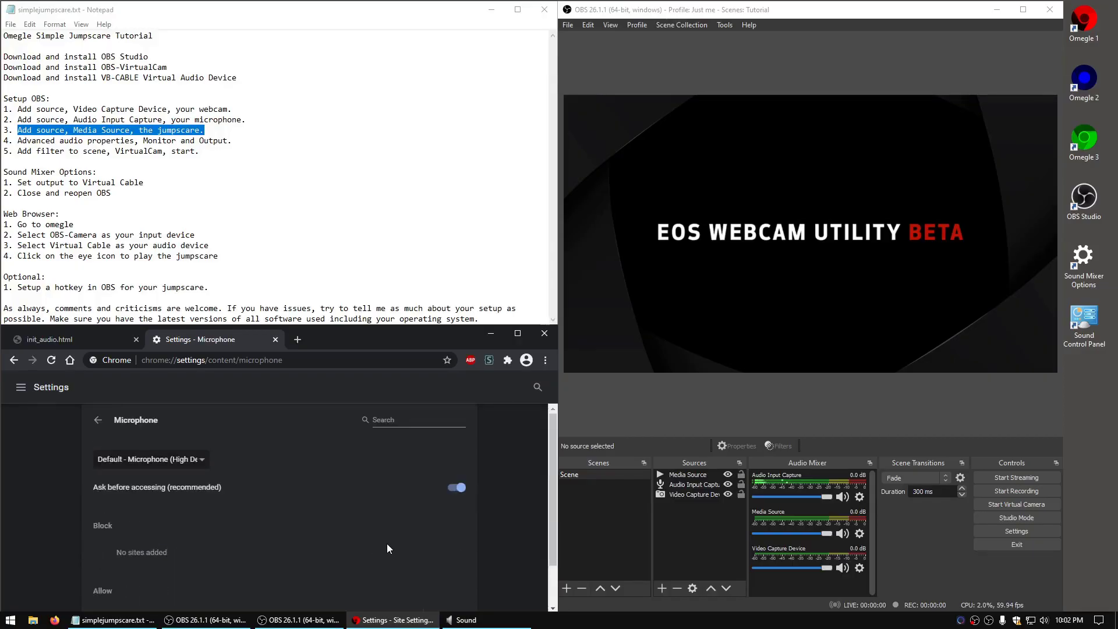
{"action": "left_click", "coordinate": [201, 458]}
{"action": "left_click", "coordinate": [291, 503]}
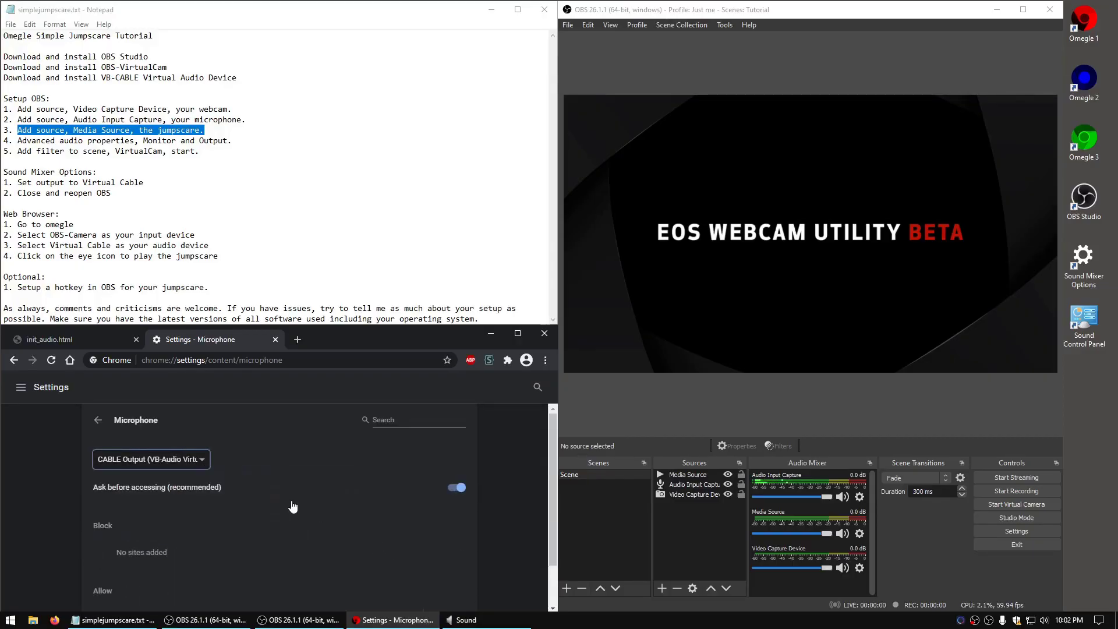
{"action": "left_click", "coordinate": [98, 420]}
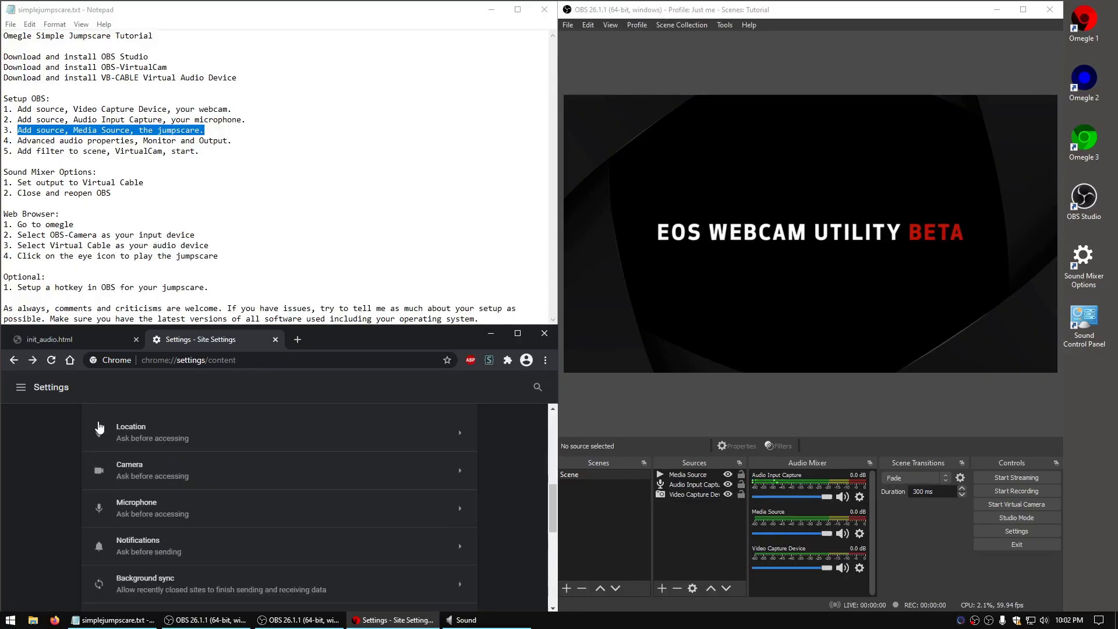
{"action": "middle_click", "coordinate": [222, 341]}
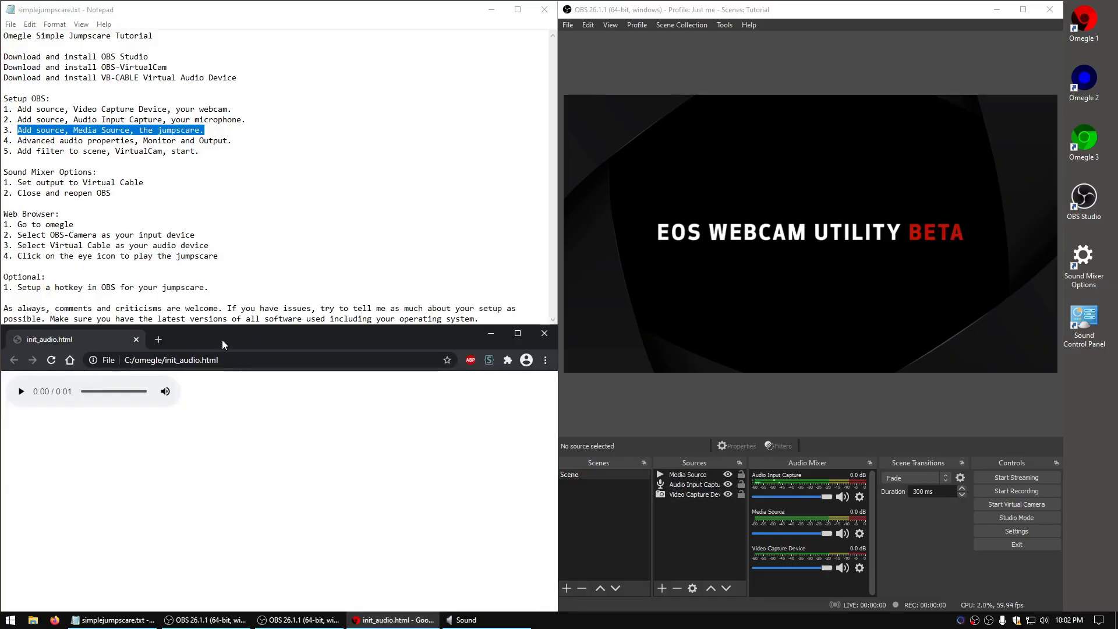
{"action": "left_click", "coordinate": [718, 535]}
- Add a VirtualCam filter to the Scene and play the jumpscare media to test it
{"action": "right_click", "coordinate": [609, 474]}
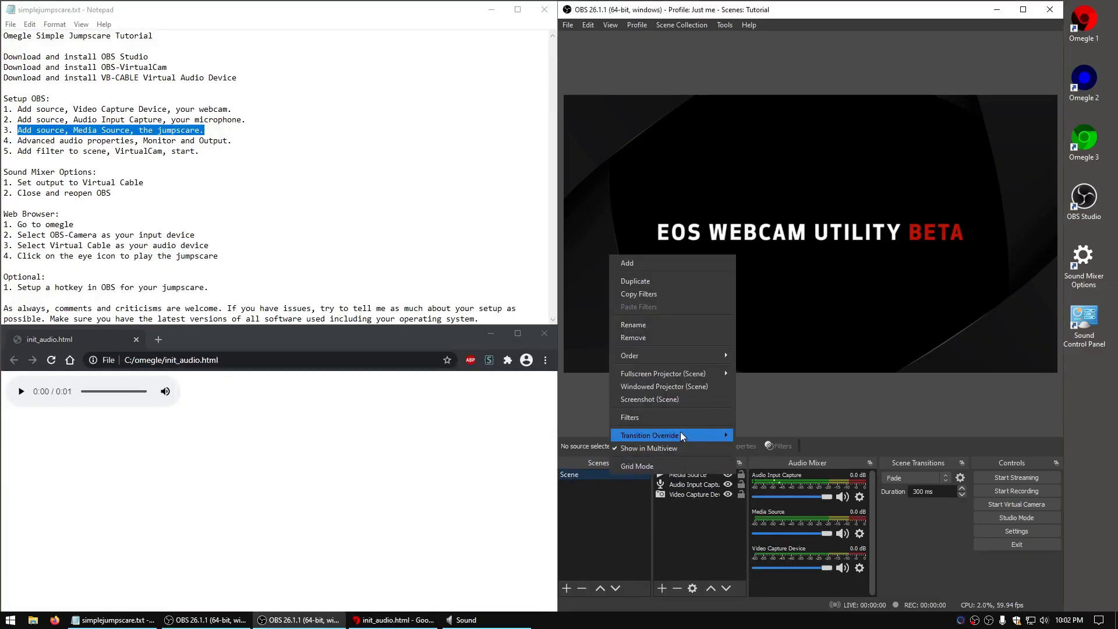
{"action": "left_click", "coordinate": [630, 417]}
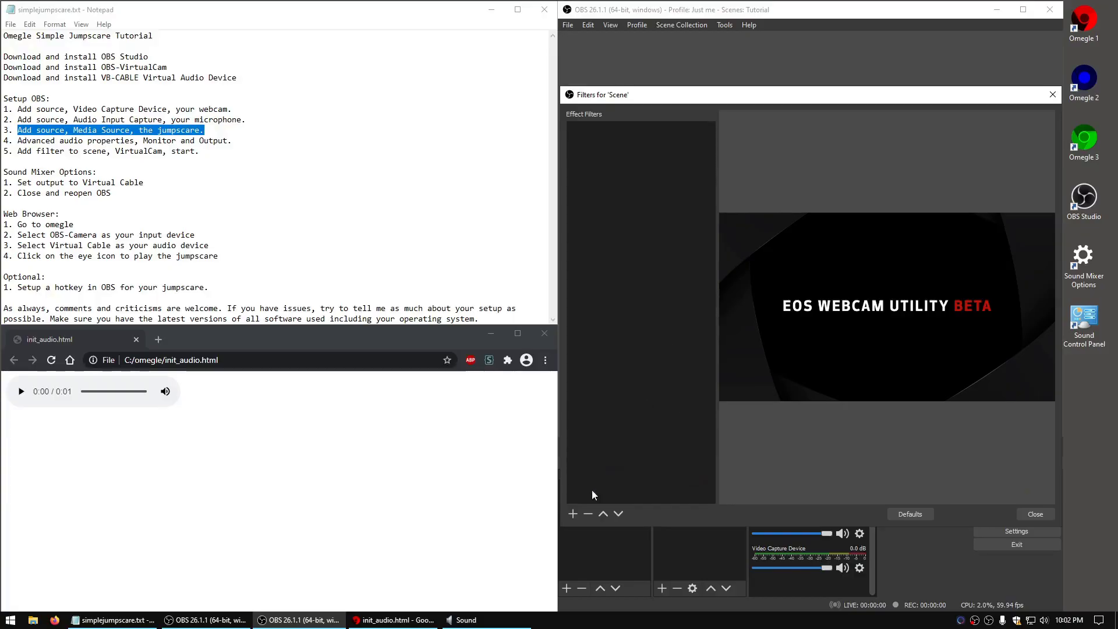
{"action": "left_click", "coordinate": [574, 514]}
{"action": "left_click", "coordinate": [624, 503]}
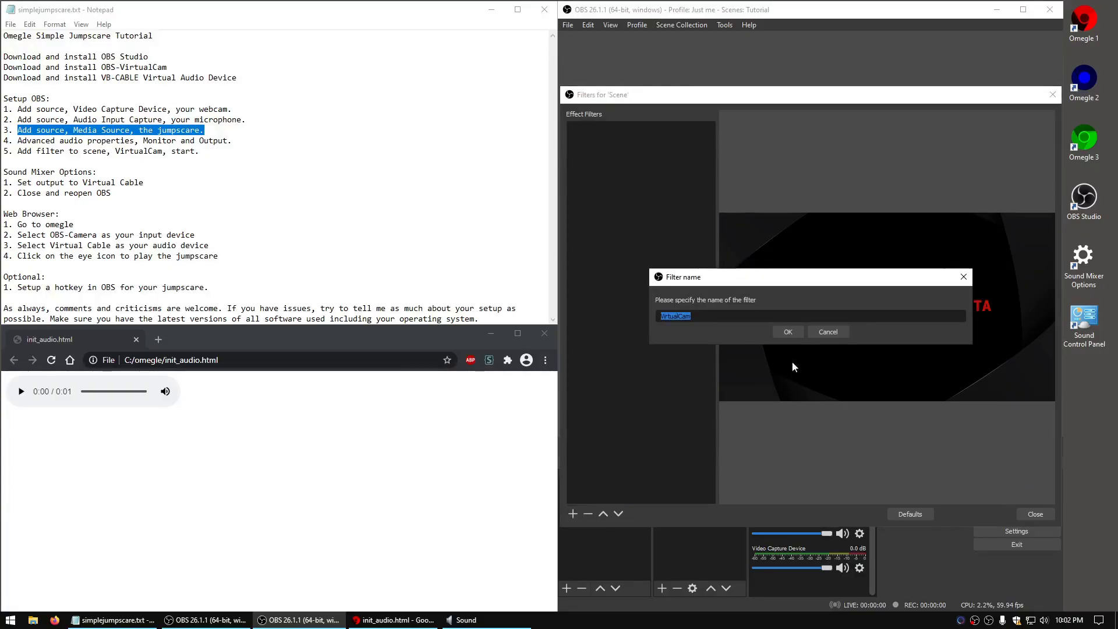
{"action": "left_click", "coordinate": [790, 332]}
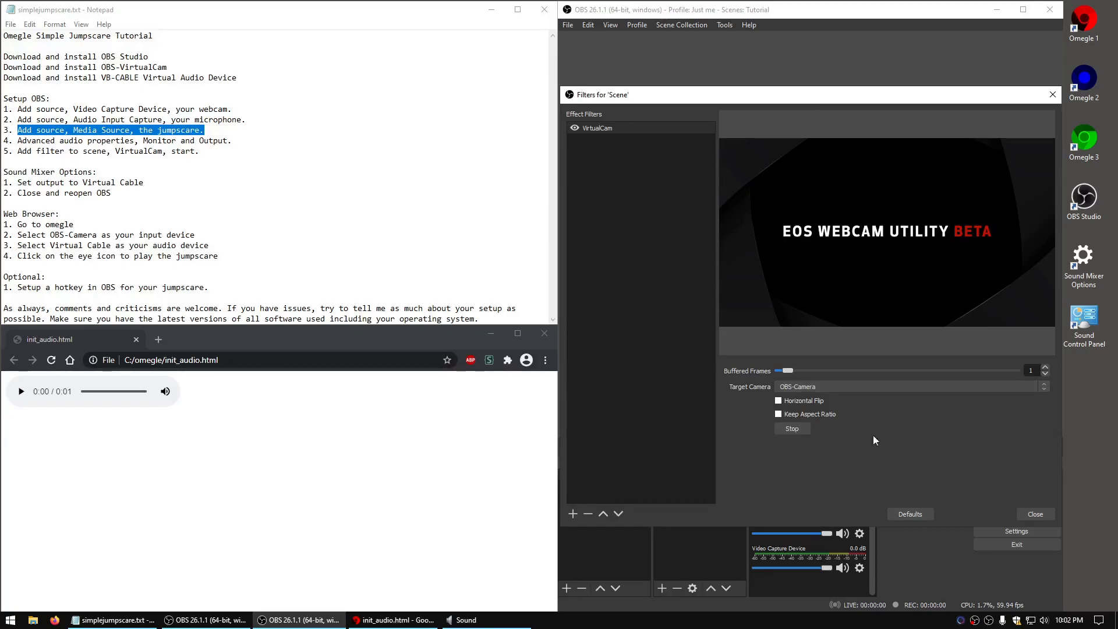
{"action": "left_click", "coordinate": [1035, 514]}
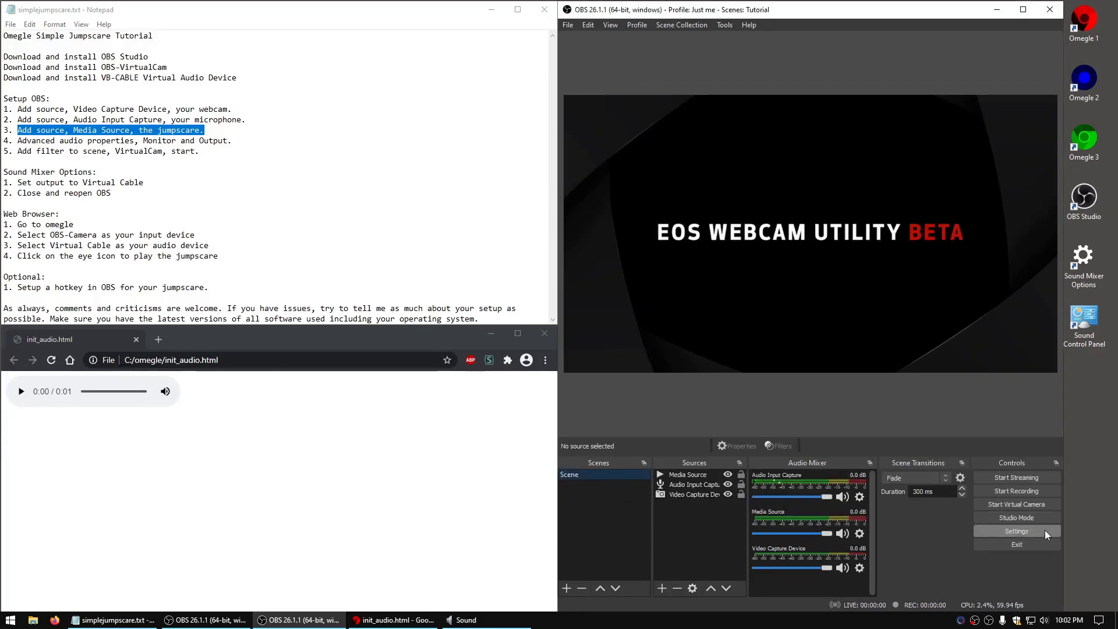
{"action": "left_click", "coordinate": [728, 475]}
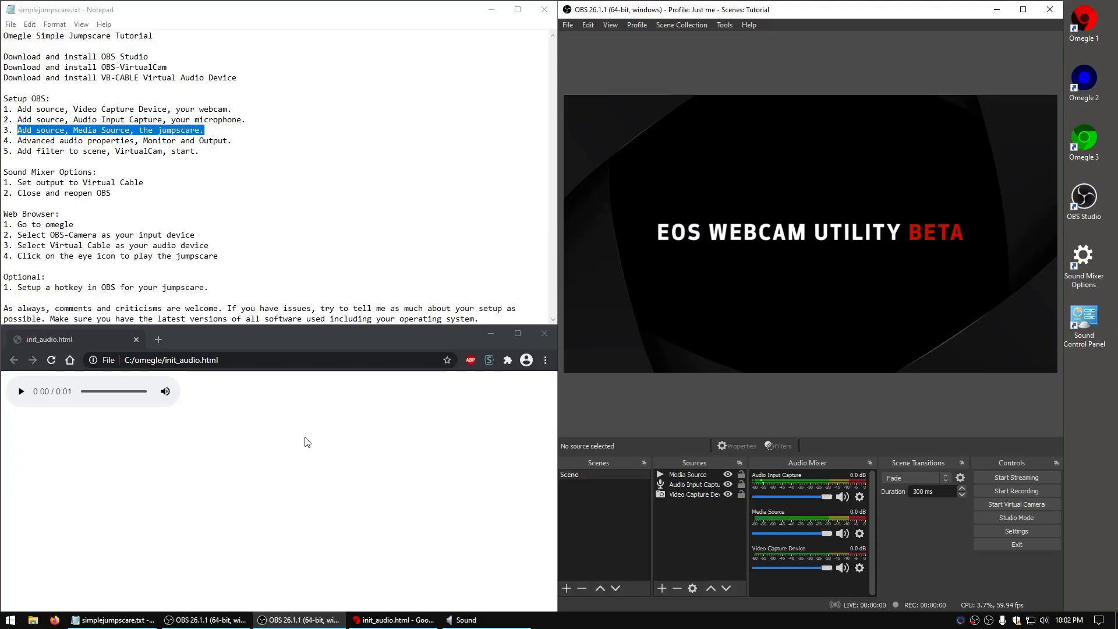
{"action": "left_click", "coordinate": [383, 360]}
{"action": "type", "text": "omegle.com"}
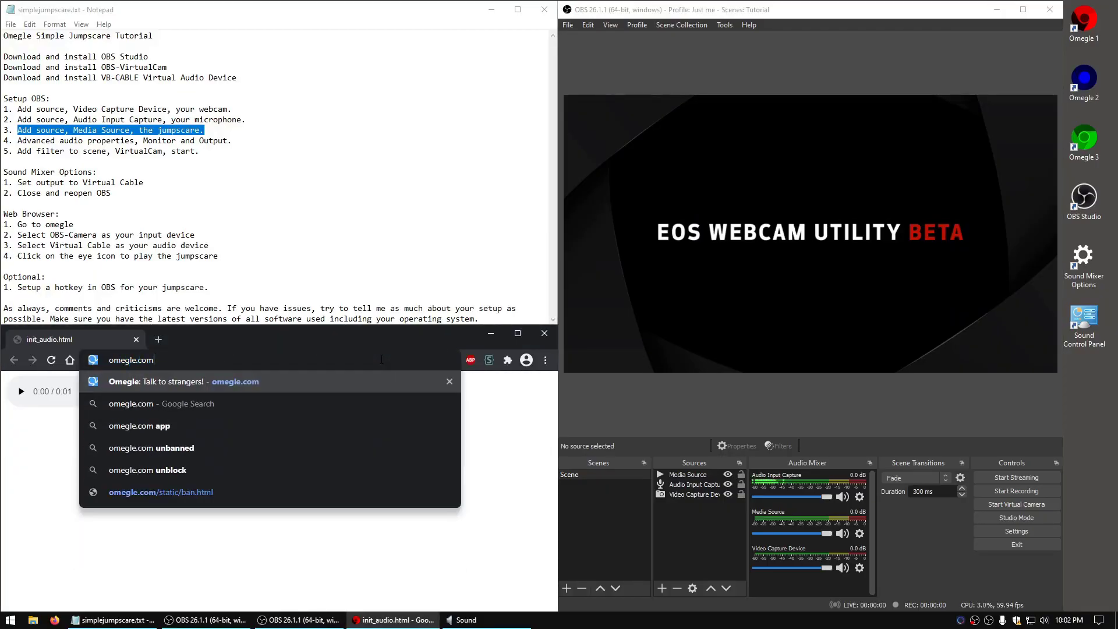
- Load omegle.com, start a stranger video chat, and trigger the jumpscare clip
{"action": "key", "text": "Return"}
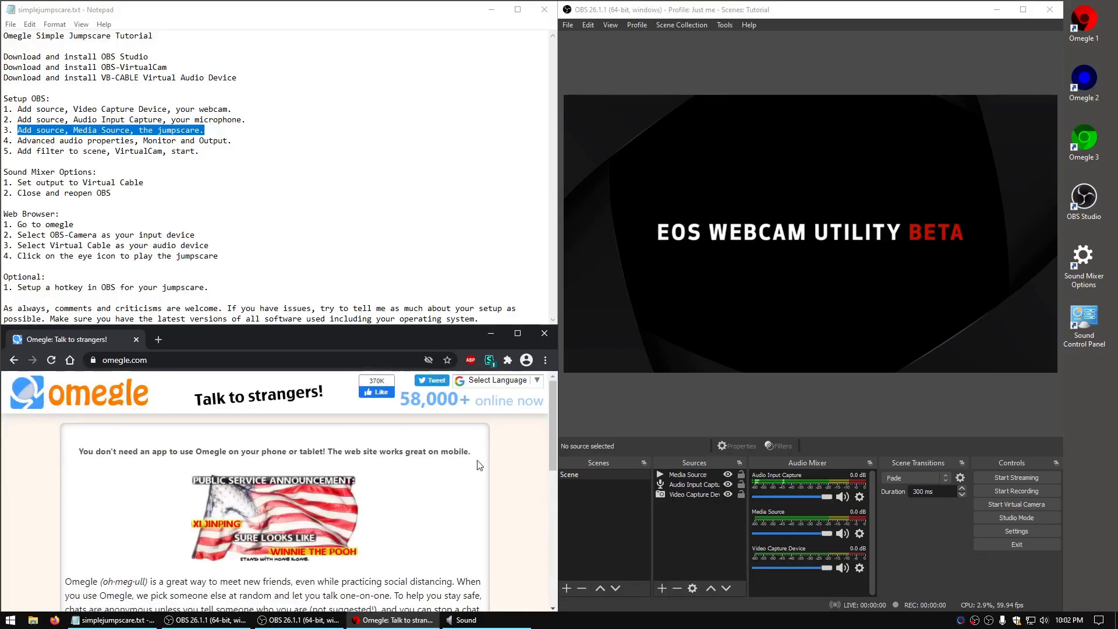
{"action": "scroll", "coordinate": [513, 484], "scroll_direction": "down", "scroll_amount": 3}
{"action": "scroll", "coordinate": [513, 483], "scroll_direction": "down", "scroll_amount": 2}
{"action": "scroll", "coordinate": [513, 483], "scroll_direction": "down", "scroll_amount": 1}
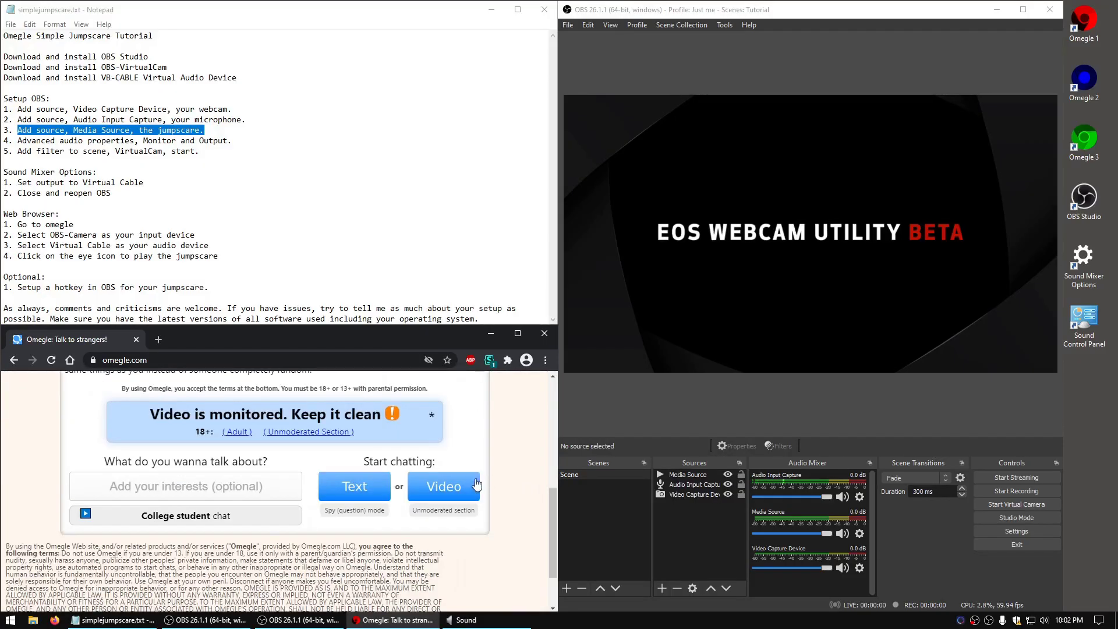
{"action": "left_click", "coordinate": [447, 487]}
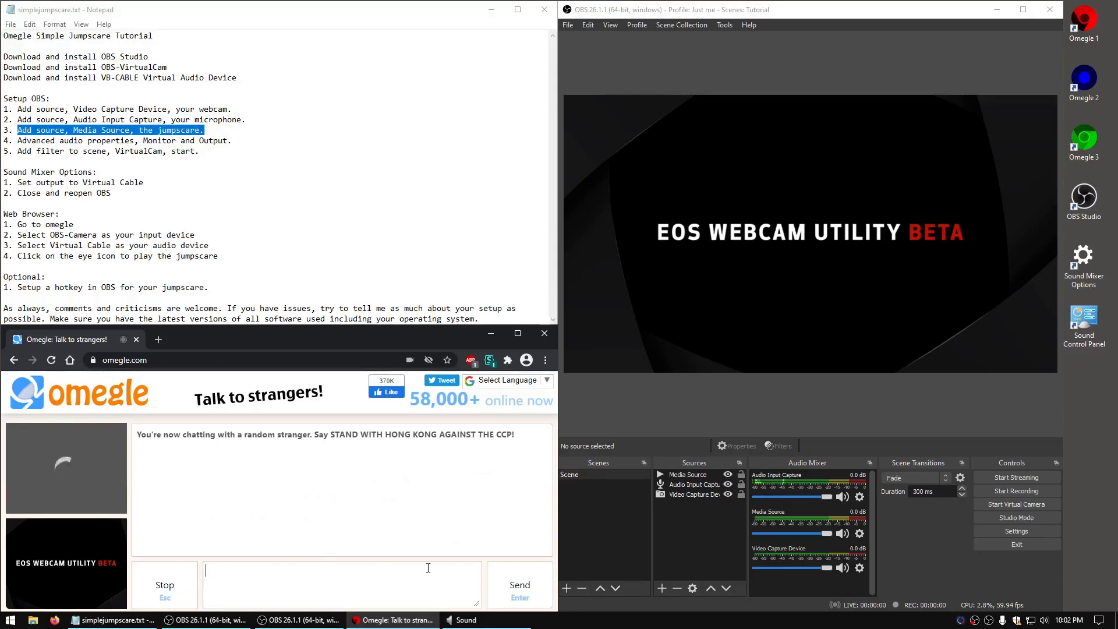
{"action": "left_click", "coordinate": [728, 474]}
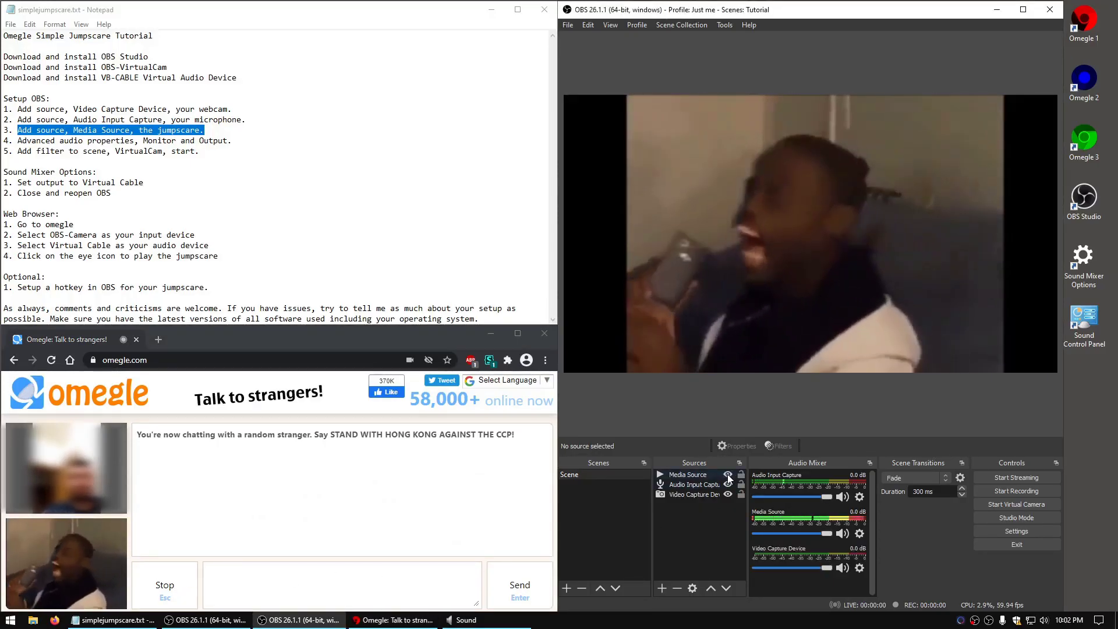